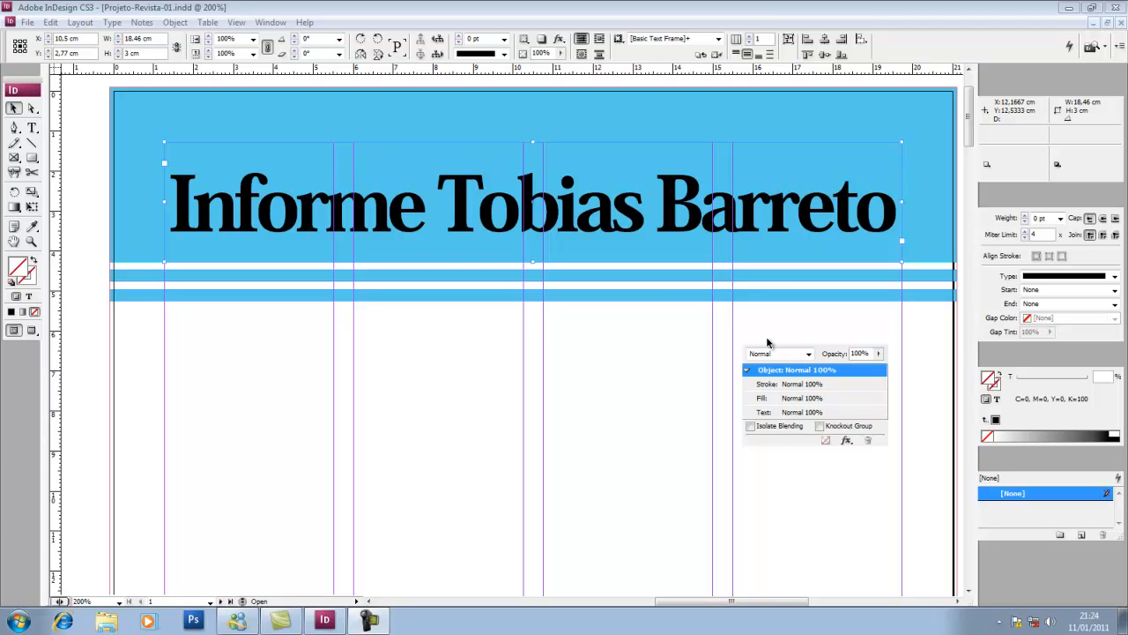
{"action": "left_click", "coordinate": [271, 22]}
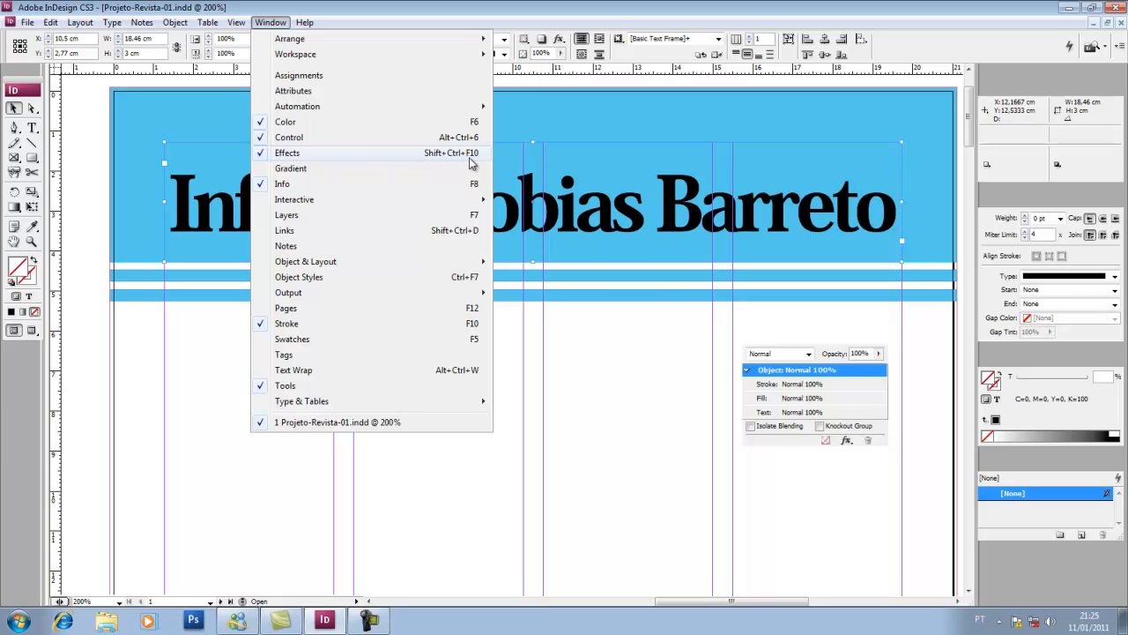
{"action": "left_click", "coordinate": [273, 23]}
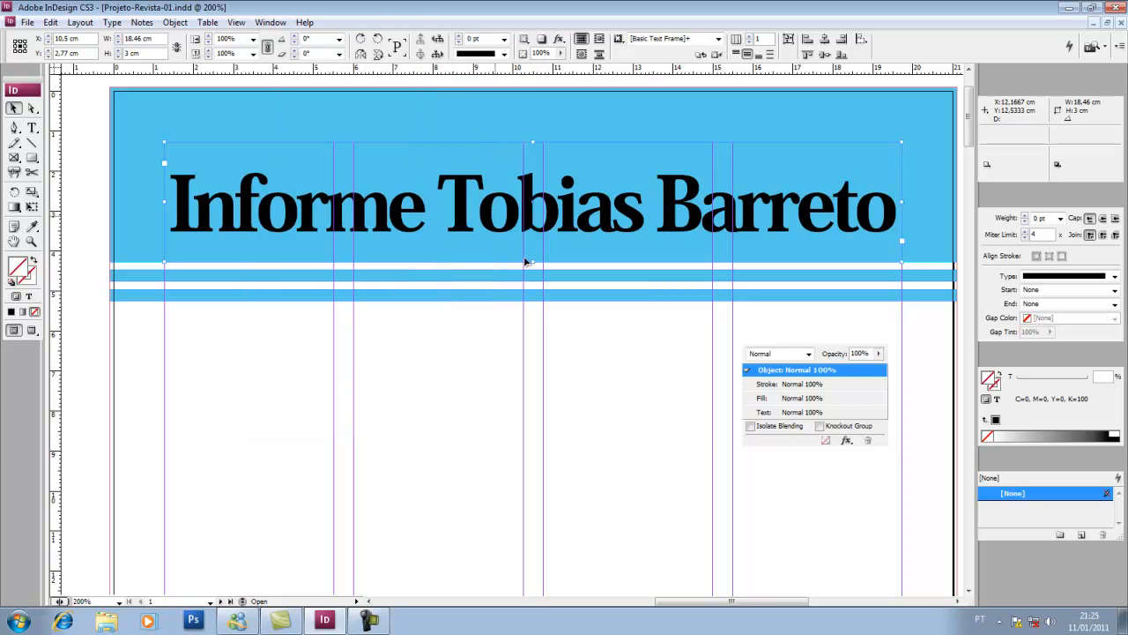
Open the Transparency effect settings for the selected title frame, move the dialog clear of the title and turn on the preview.
{"action": "left_click", "coordinate": [847, 440]}
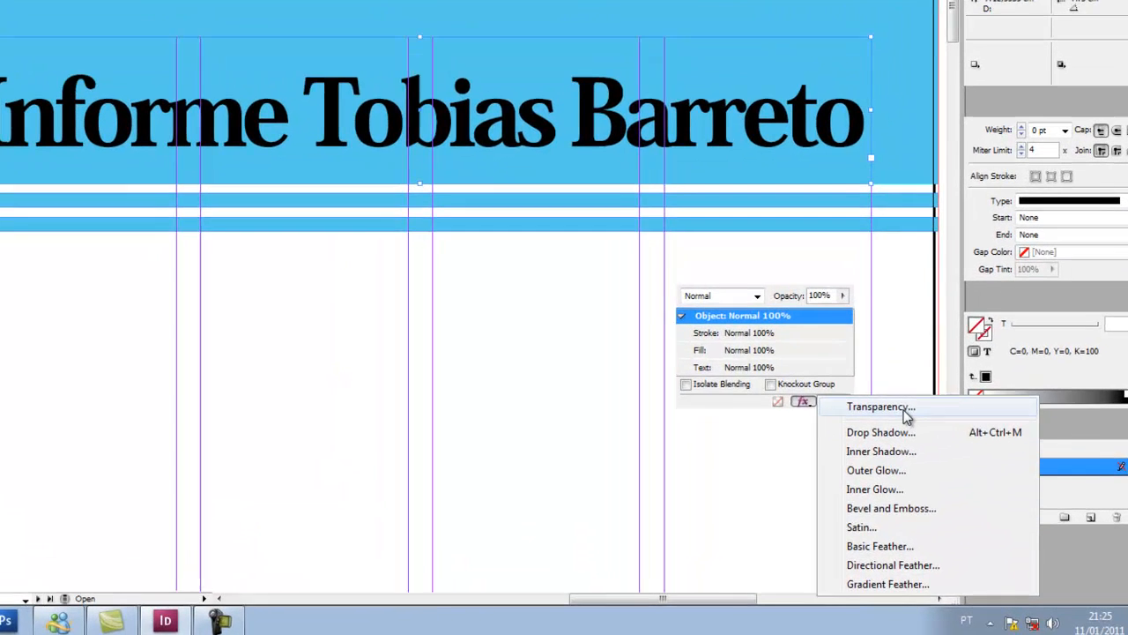
{"action": "left_click", "coordinate": [907, 411]}
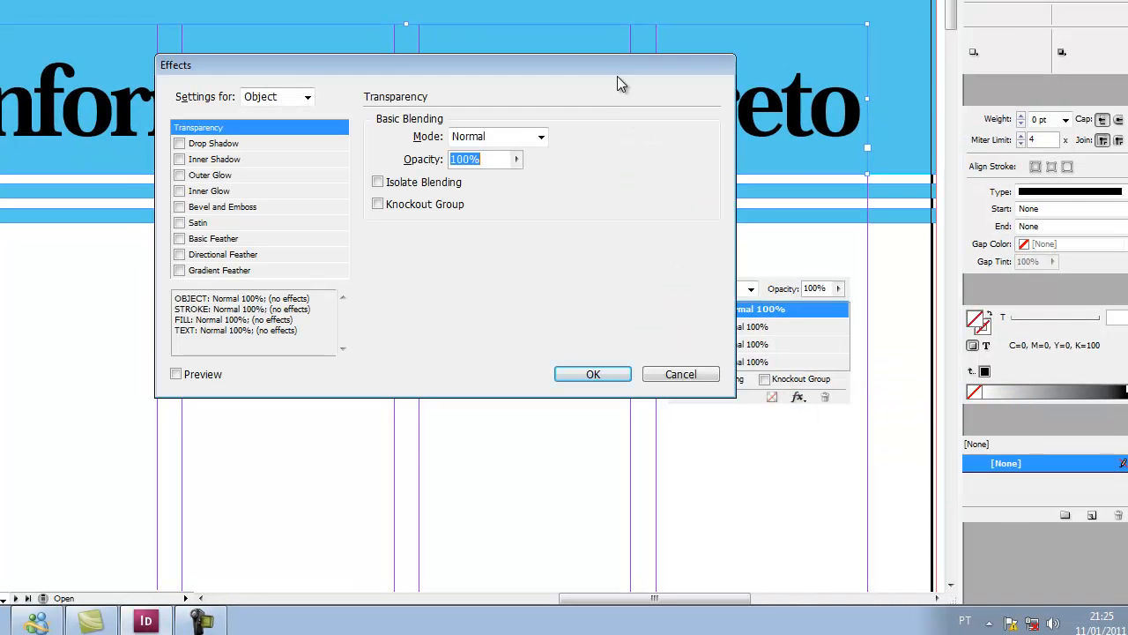
{"action": "left_click_drag", "start_coordinate": [617, 76], "coordinate": [799, 237]}
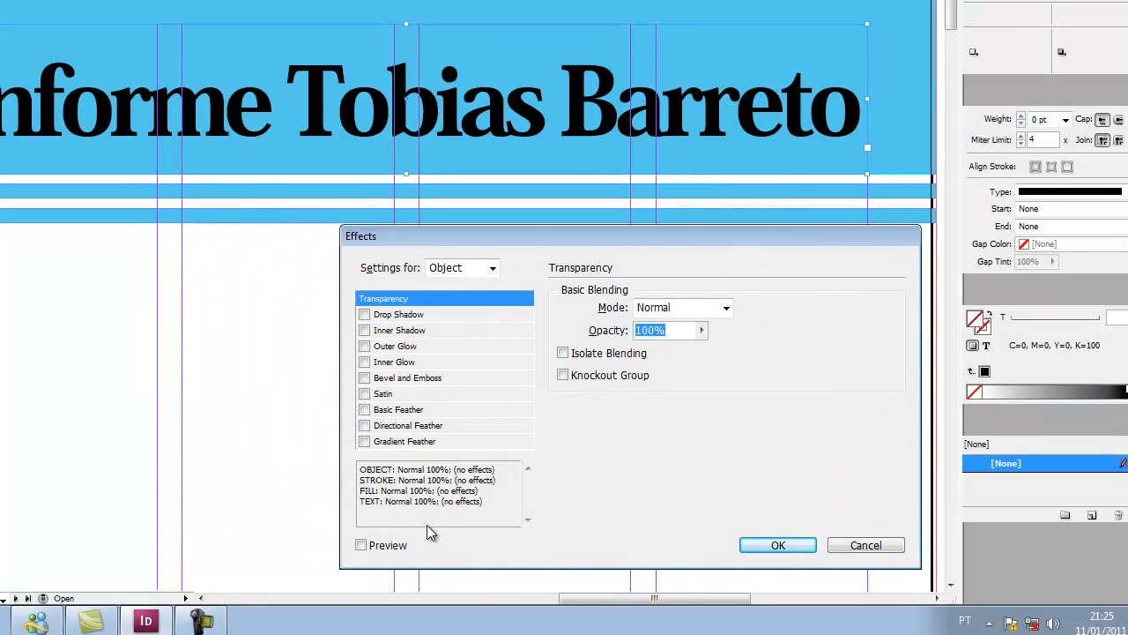
{"action": "left_click", "coordinate": [362, 546]}
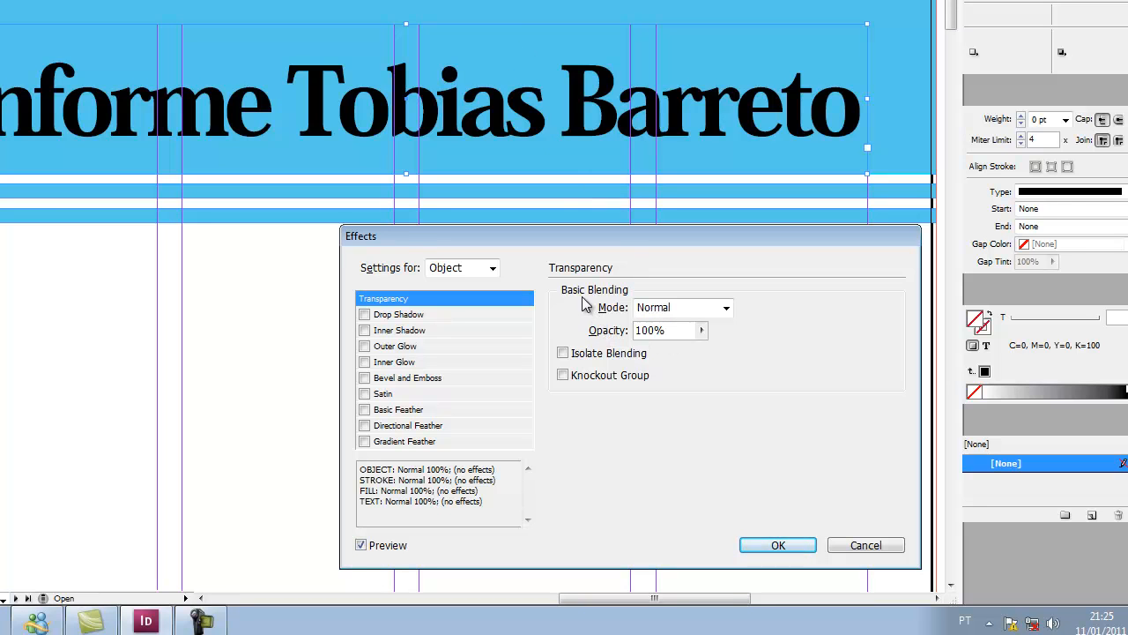
Try the blending modes on the title one after another, from Multiply to Luminosity, and go back to Normal.
{"action": "left_click", "coordinate": [725, 308]}
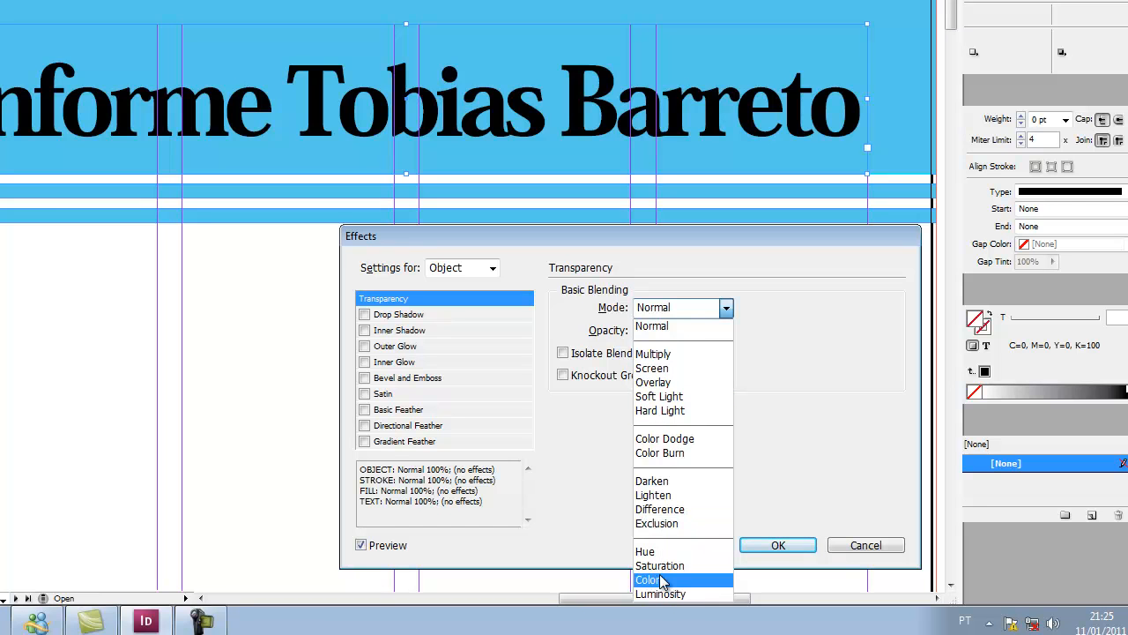
{"action": "left_click", "coordinate": [676, 356]}
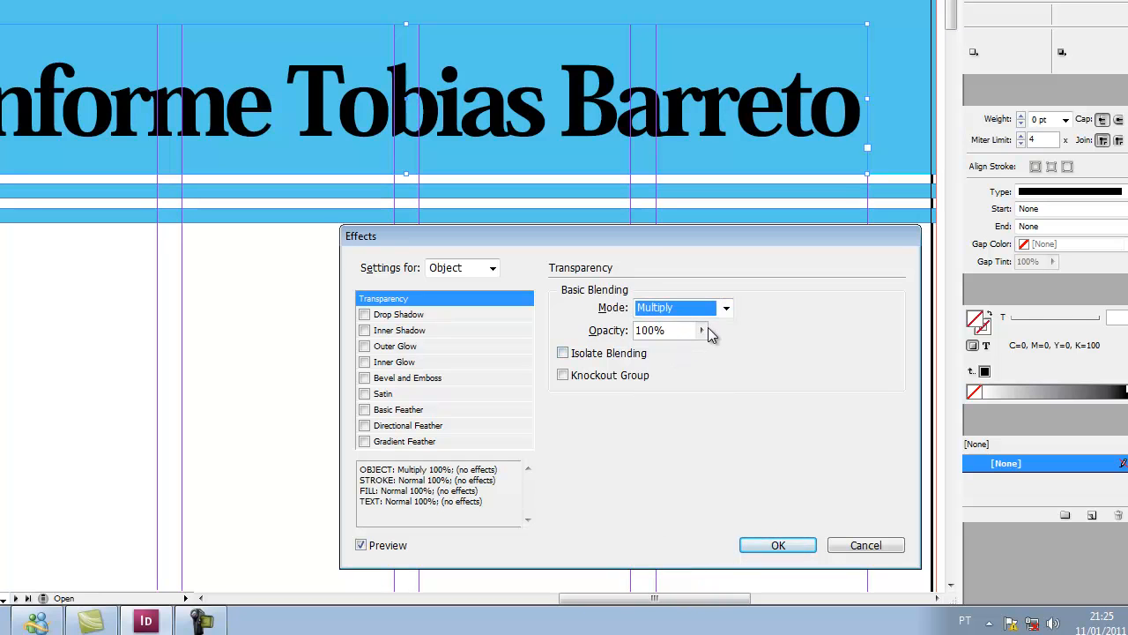
{"action": "key", "text": "Down"}
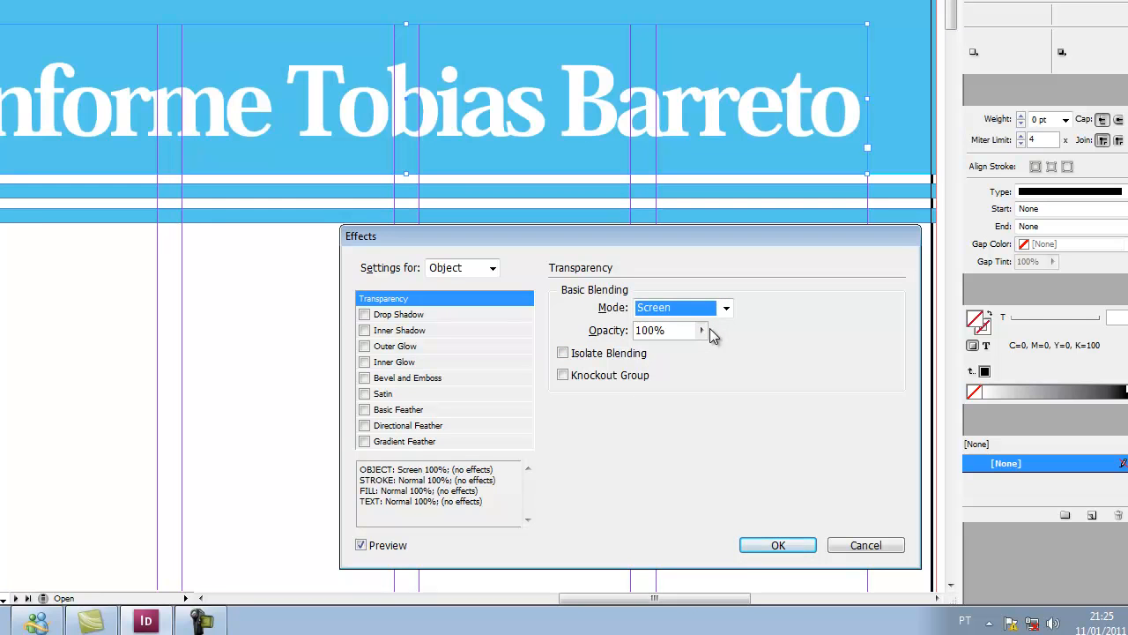
{"action": "key", "text": "Down"}
{"action": "key", "text": "Down"}
{"action": "key", "text": "Down"}
{"action": "key", "text": "Down"}
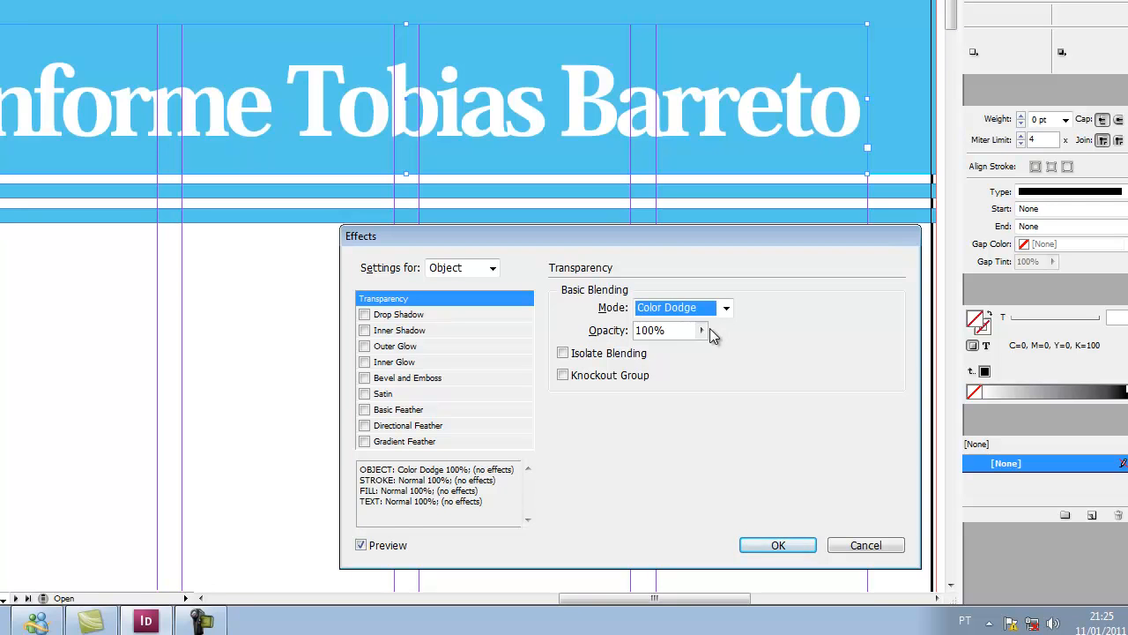
{"action": "key", "text": "Down"}
{"action": "key", "text": "Down"}
{"action": "key", "text": "Down"}
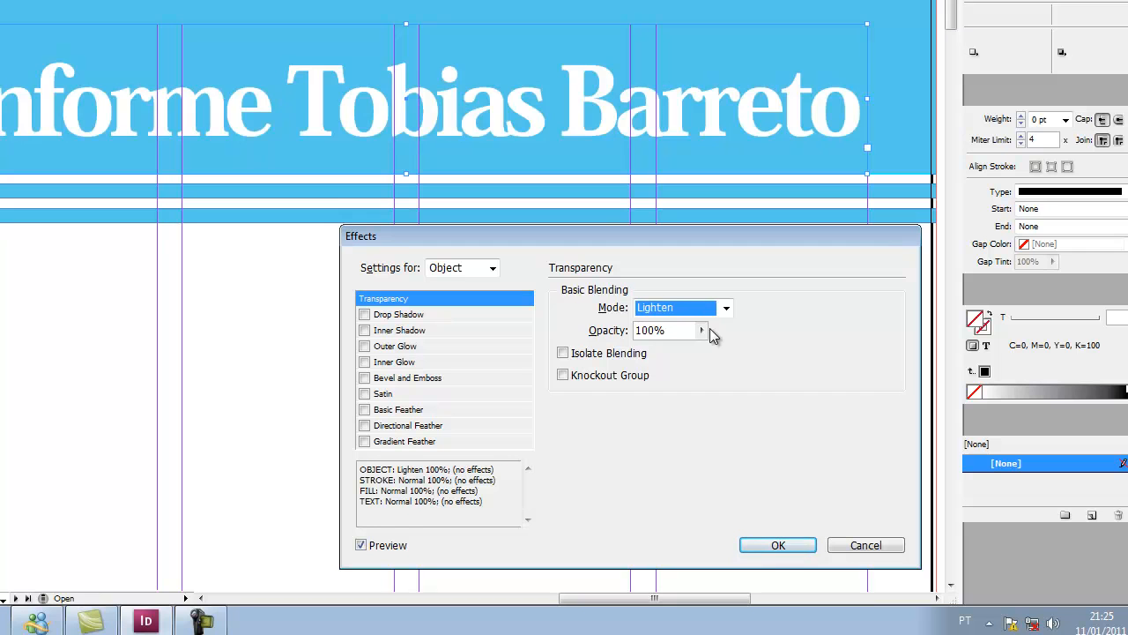
{"action": "key", "text": "Down"}
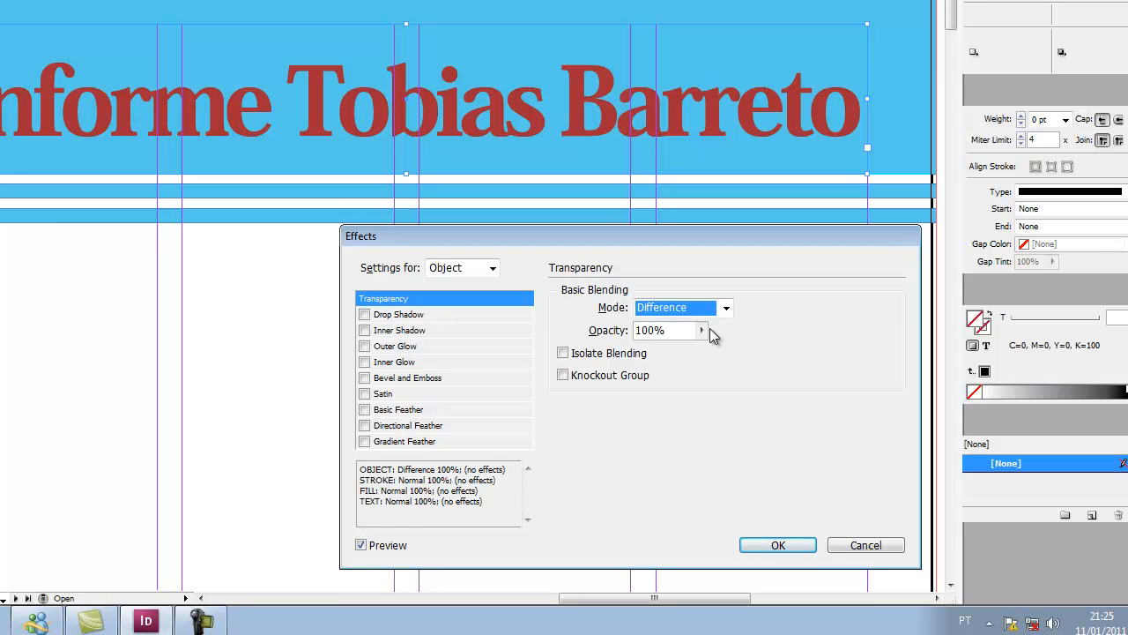
{"action": "key", "text": "Down"}
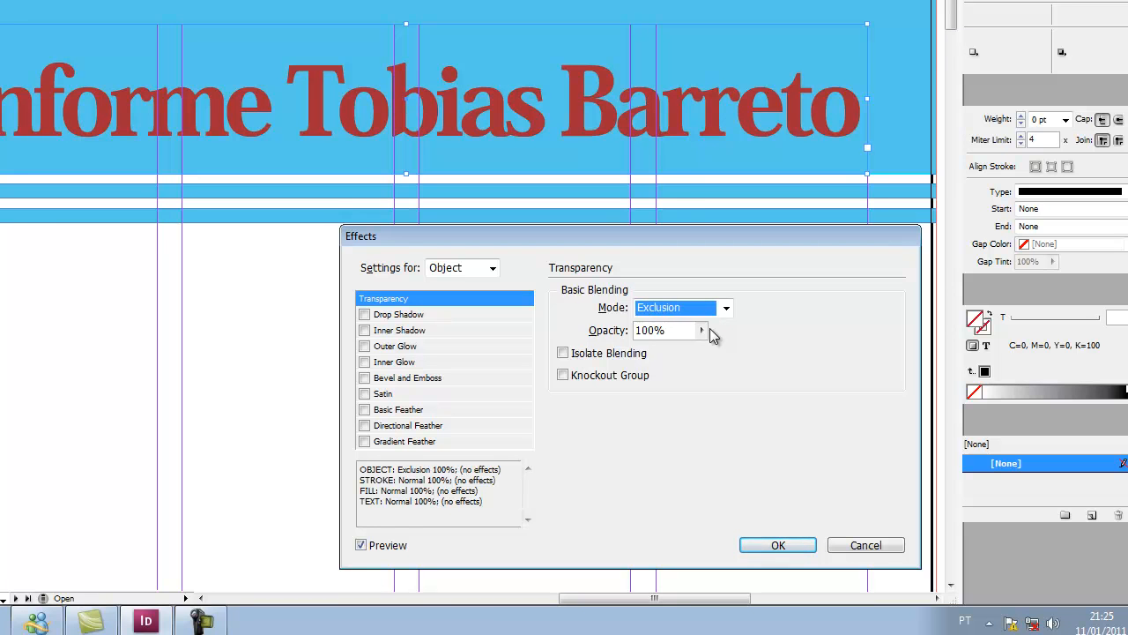
{"action": "key", "text": "Down"}
{"action": "key", "text": "Down"}
{"action": "key", "text": "Down"}
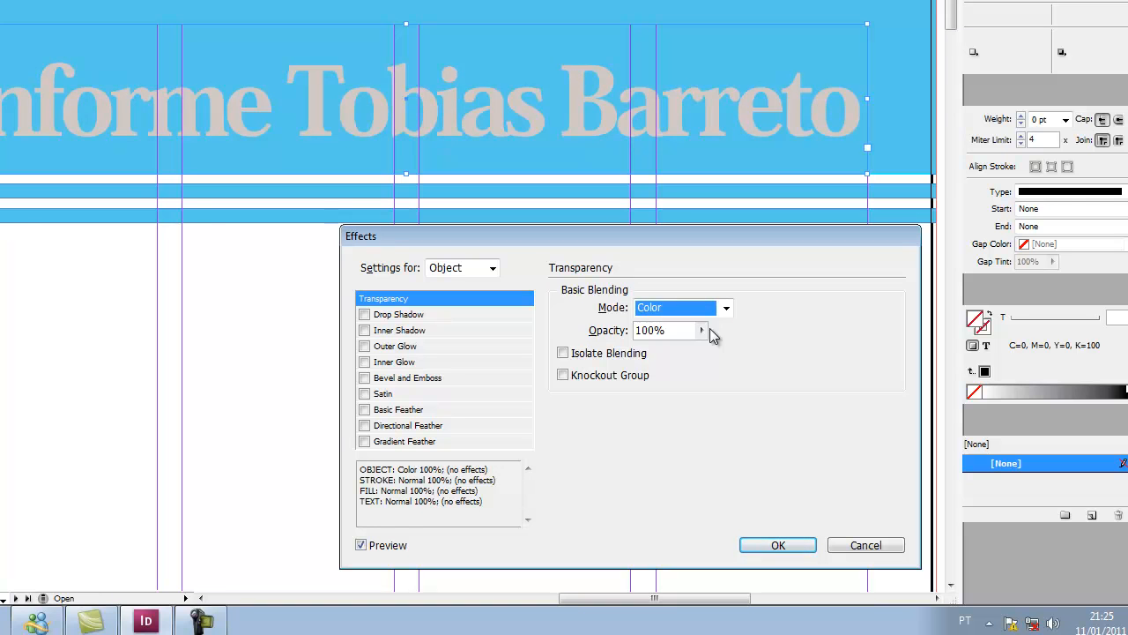
{"action": "key", "text": "Down"}
{"action": "key", "text": "Up"}
{"action": "key", "text": "Up"}
{"action": "key", "text": "Up"}
{"action": "key", "text": "Up"}
{"action": "key", "text": "Up"}
{"action": "key", "text": "Up"}
{"action": "key", "text": "Up"}
{"action": "key", "text": "Up"}
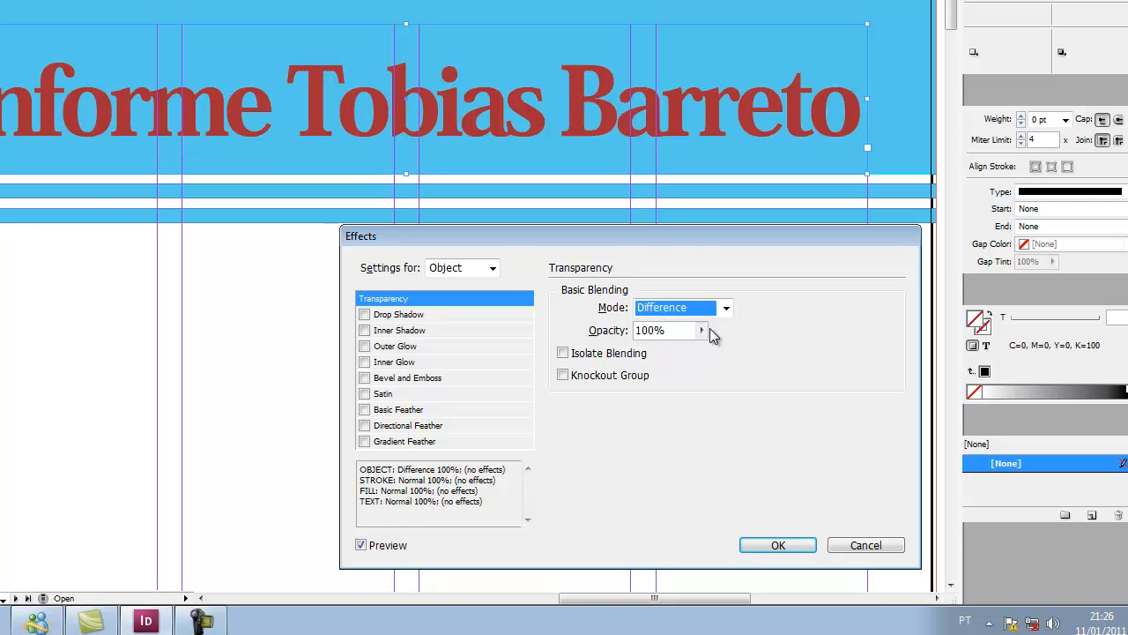
{"action": "key", "text": "Up"}
{"action": "key", "text": "Up"}
{"action": "key", "text": "Up"}
{"action": "key", "text": "Up"}
{"action": "key", "text": "Up"}
{"action": "key", "text": "Up"}
{"action": "key", "text": "Up"}
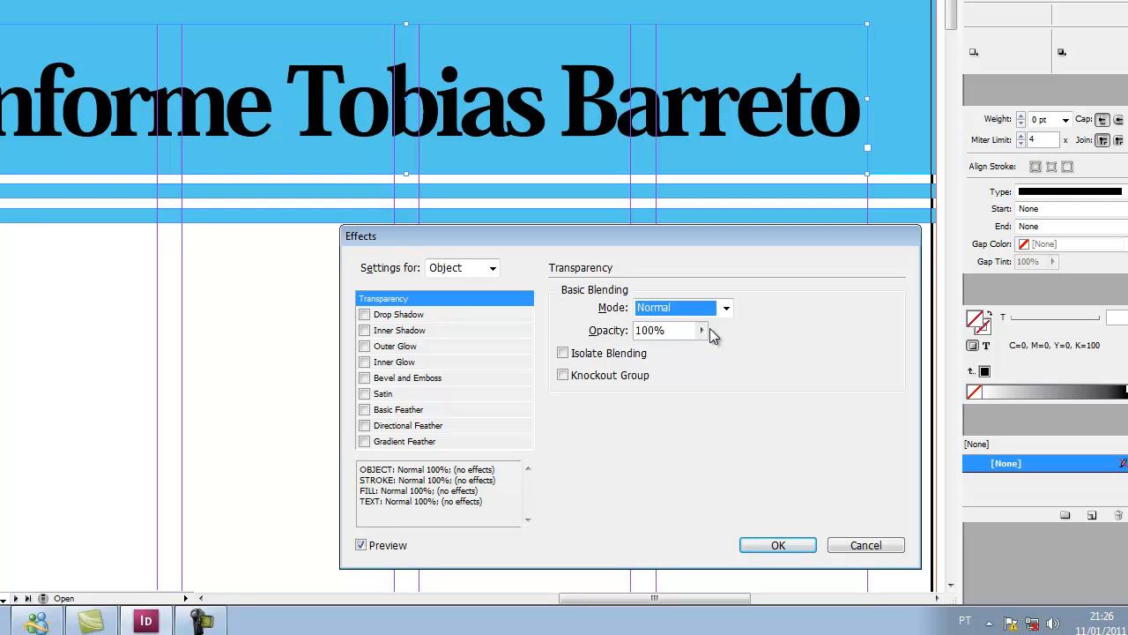
Try lowering the title's opacity to 0% and restore it to 100%.
{"action": "left_click", "coordinate": [703, 330]}
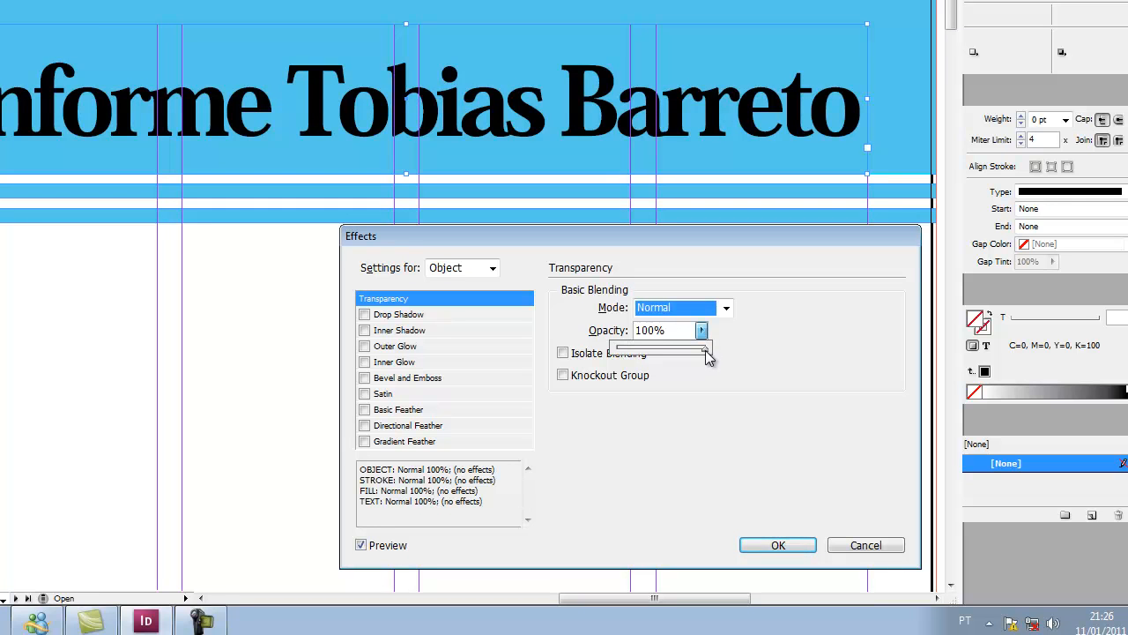
{"action": "left_click_drag", "start_coordinate": [705, 350], "coordinate": [615, 350]}
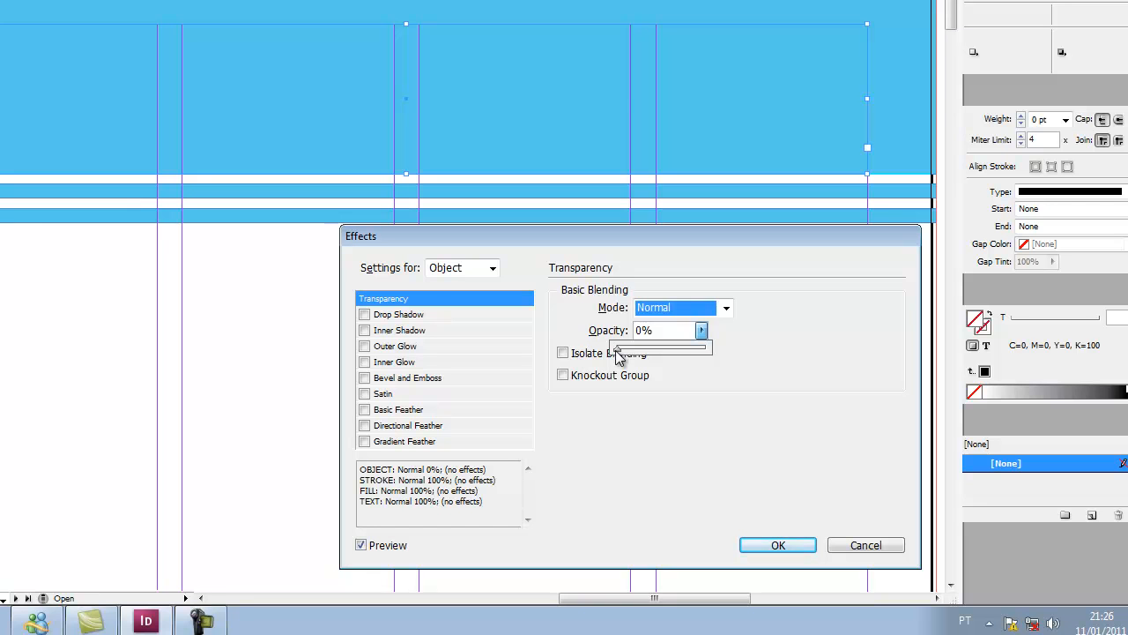
{"action": "left_click_drag", "start_coordinate": [617, 350], "coordinate": [728, 352]}
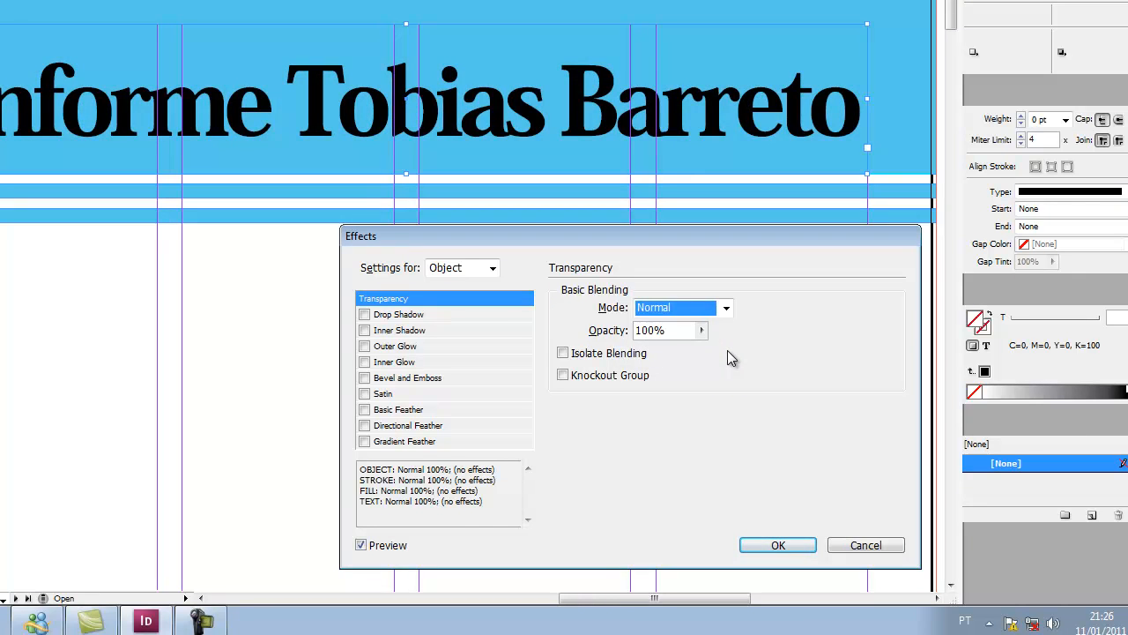
Enable the Drop Shadow effect on the title and show its settings.
{"action": "left_click", "coordinate": [430, 300]}
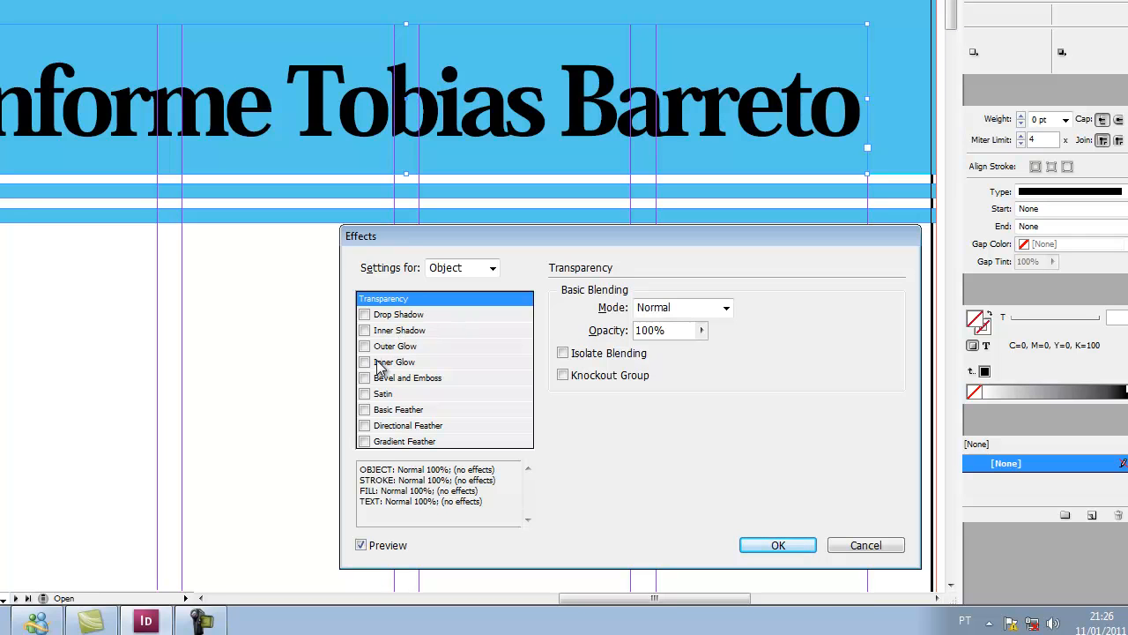
{"action": "left_click", "coordinate": [364, 315]}
{"action": "left_click", "coordinate": [410, 314]}
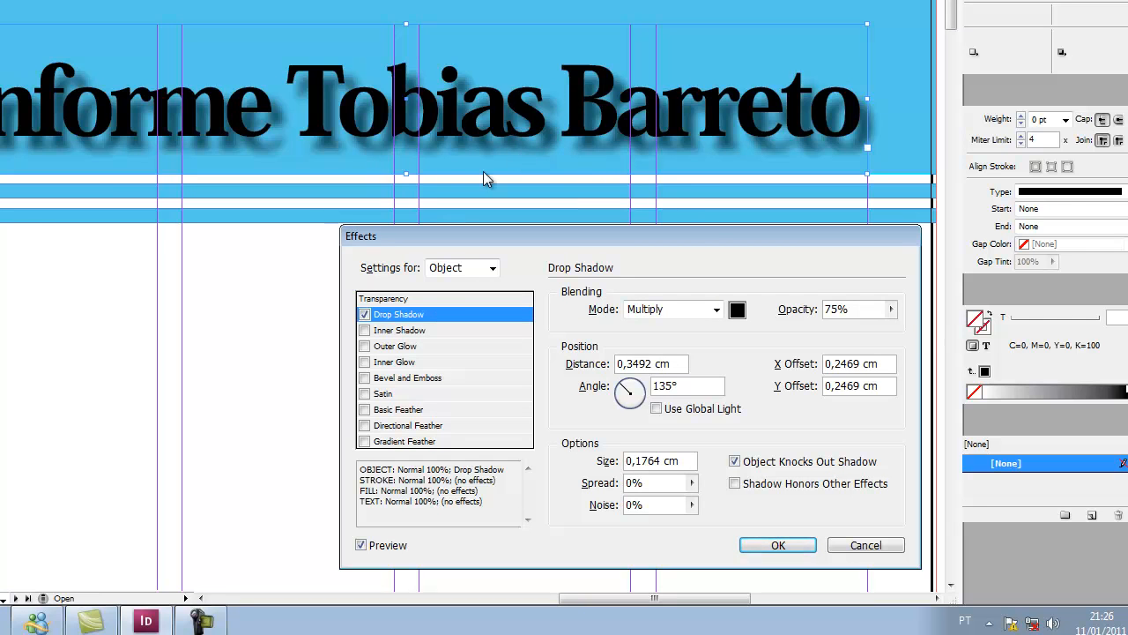
Set the drop shadow's color to the blue swatch C=100 M=90 Y=10 K=0.
{"action": "left_click", "coordinate": [736, 310]}
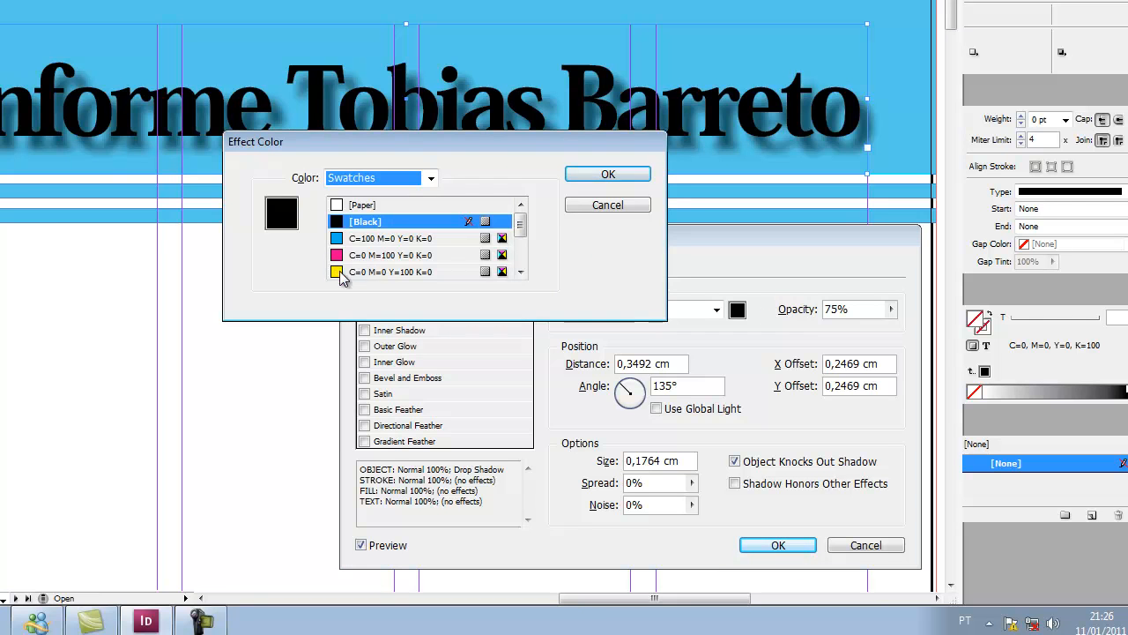
{"action": "left_click_drag", "start_coordinate": [519, 223], "coordinate": [519, 241]}
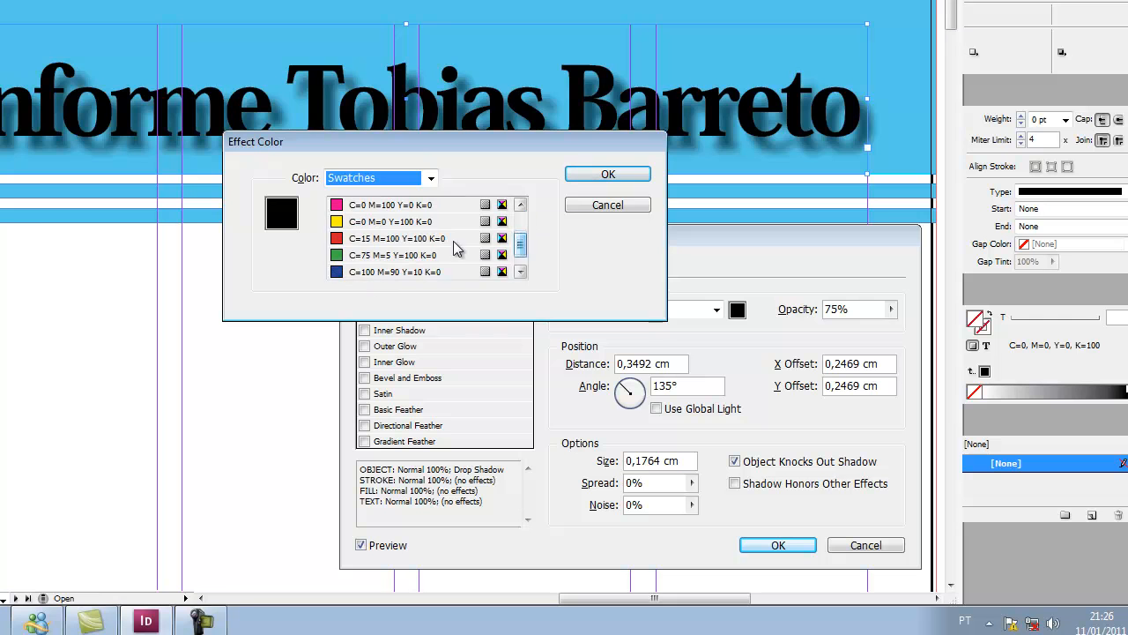
{"action": "left_click", "coordinate": [351, 257]}
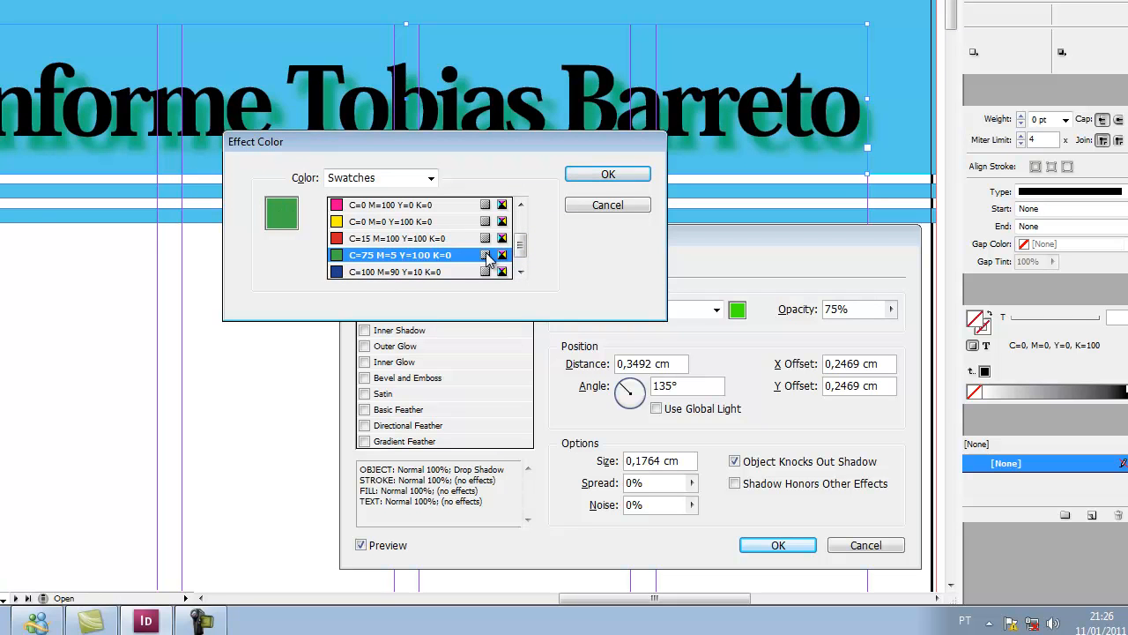
{"action": "left_click", "coordinate": [380, 274]}
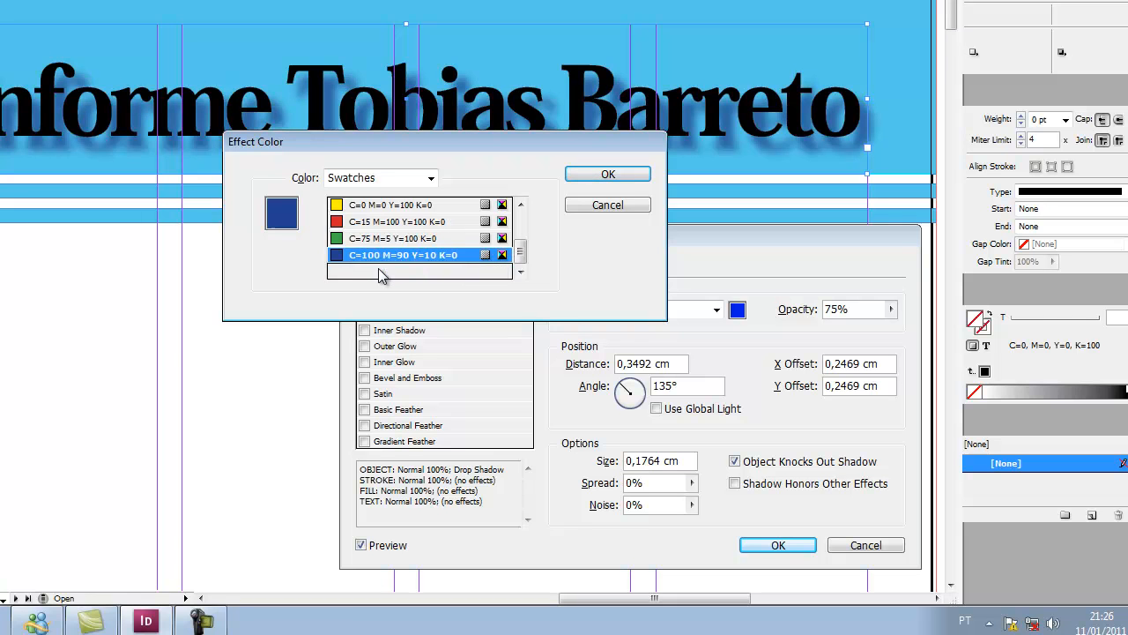
{"action": "left_click", "coordinate": [599, 175]}
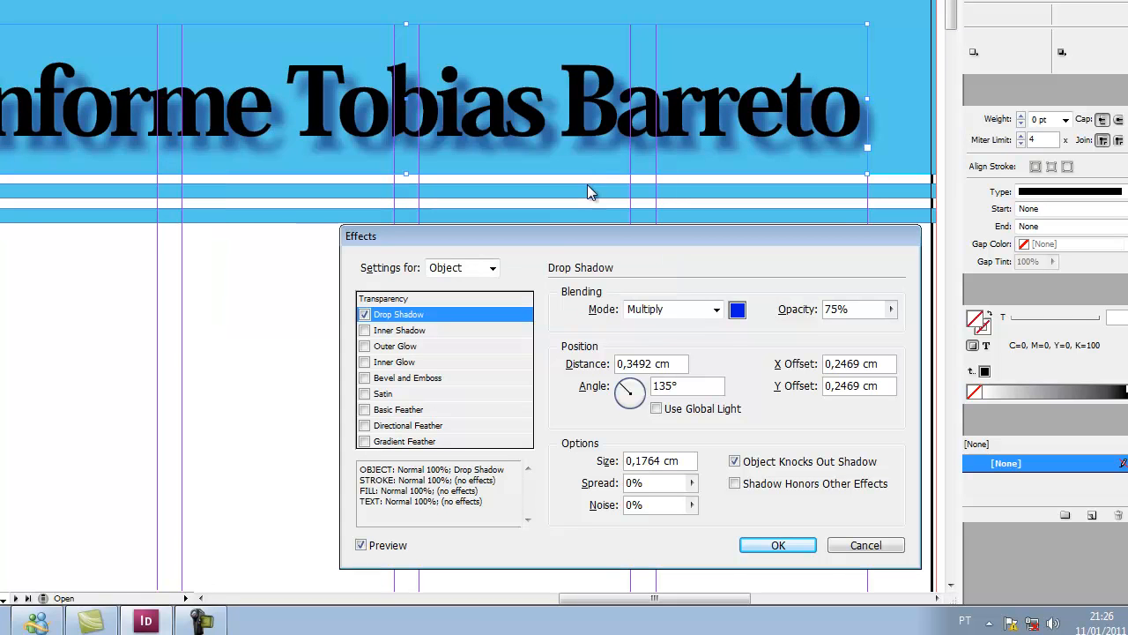
Set the drop shadow's opacity to 100%, its distance to 0,2 cm and its angle to 150°.
{"action": "left_click", "coordinate": [892, 309]}
{"action": "left_click_drag", "start_coordinate": [893, 332], "coordinate": [922, 331]}
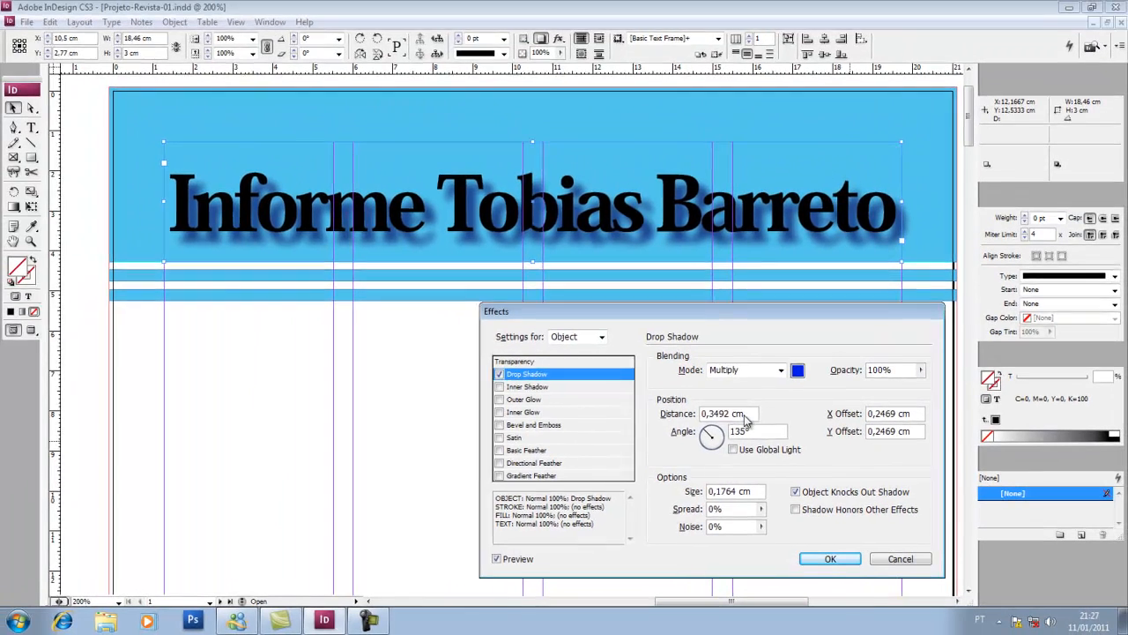
{"action": "left_click_drag", "start_coordinate": [745, 416], "coordinate": [667, 418]}
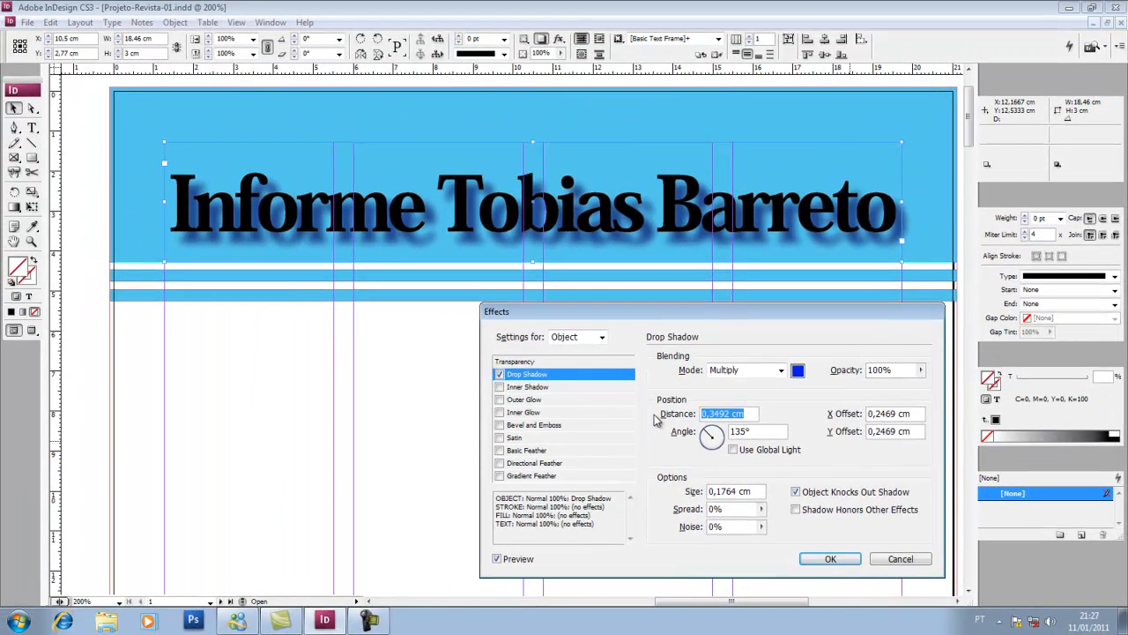
{"action": "type", "text": "0,2"}
{"action": "left_click", "coordinate": [924, 422]}
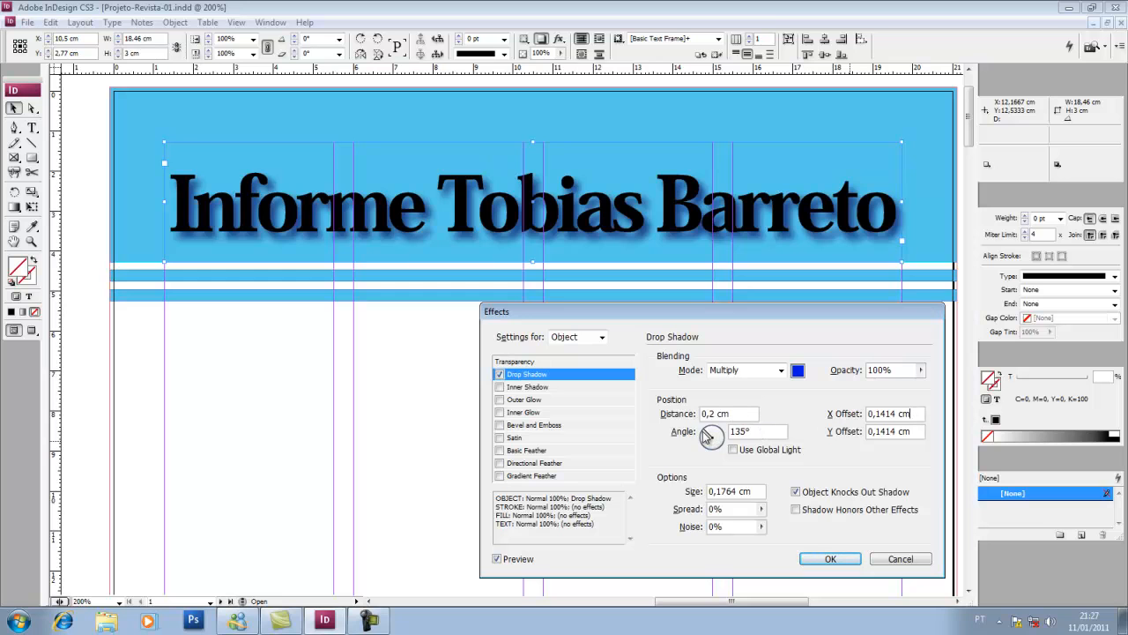
{"action": "mouse_move", "coordinate": [708, 435]}
{"action": "left_mouse_down"}
{"action": "mouse_move", "coordinate": [732, 434]}
{"action": "mouse_move", "coordinate": [717, 464]}
{"action": "mouse_move", "coordinate": [692, 449]}
{"action": "mouse_move", "coordinate": [694, 433]}
{"action": "left_mouse_up"}
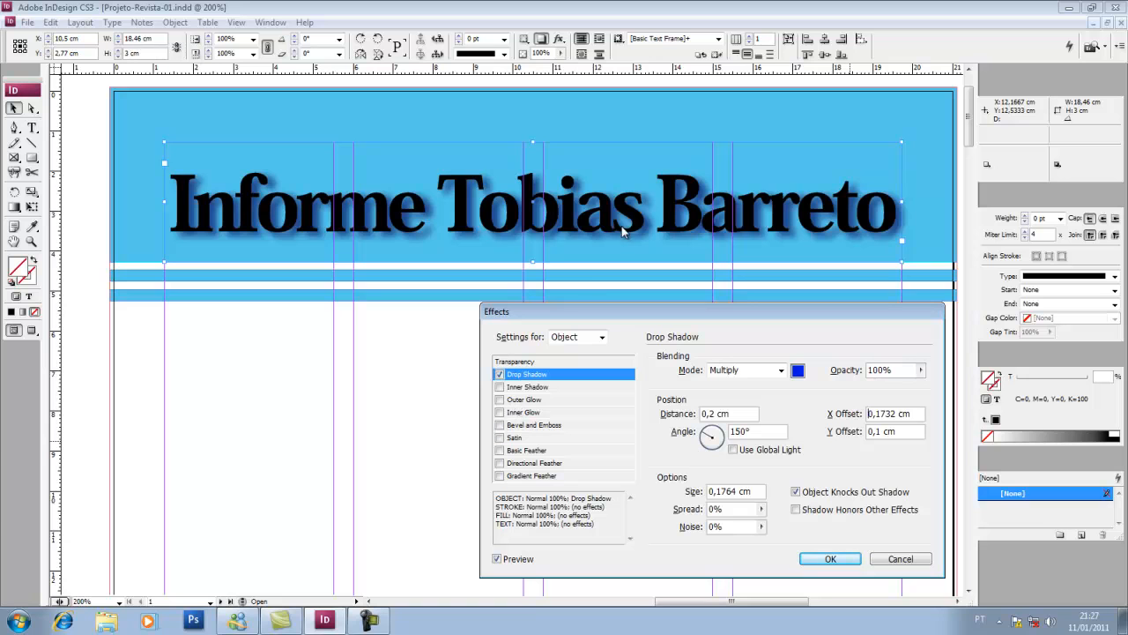
Enable Inner Shadow, Outer Glow and Inner Glow on the title and show the settings of each effect.
{"action": "left_click", "coordinate": [500, 389]}
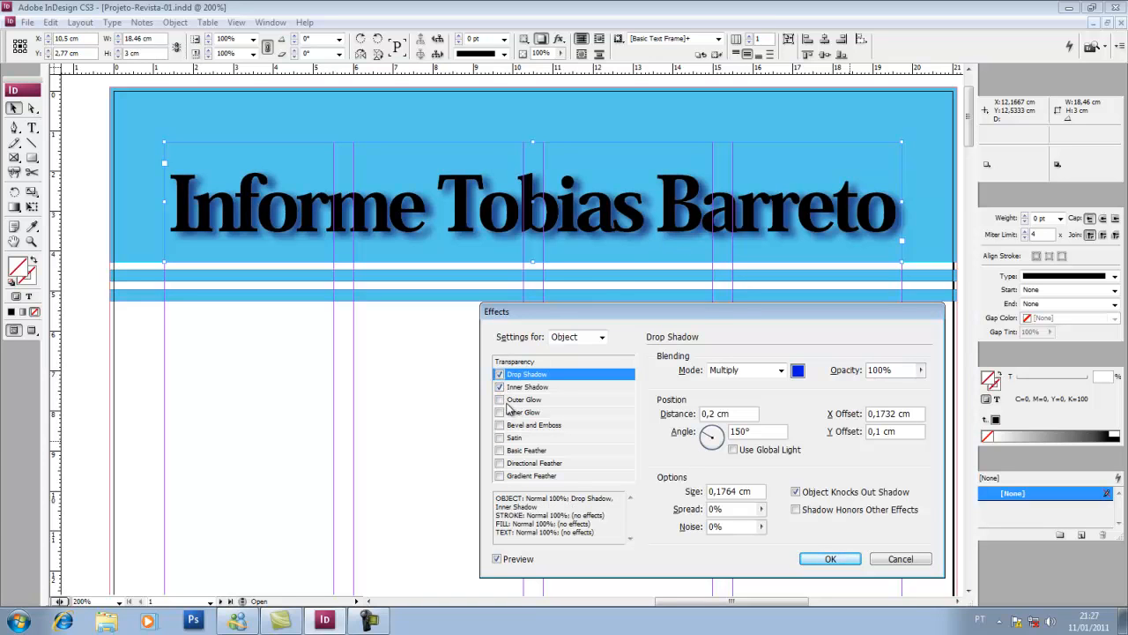
{"action": "left_click", "coordinate": [499, 401]}
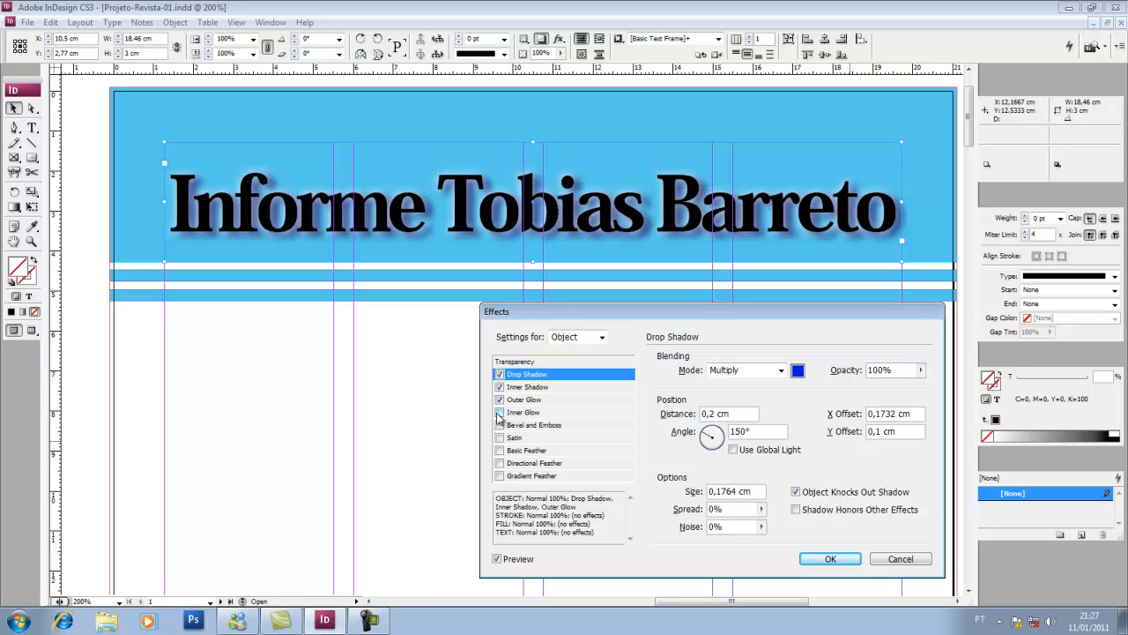
{"action": "left_click", "coordinate": [531, 389]}
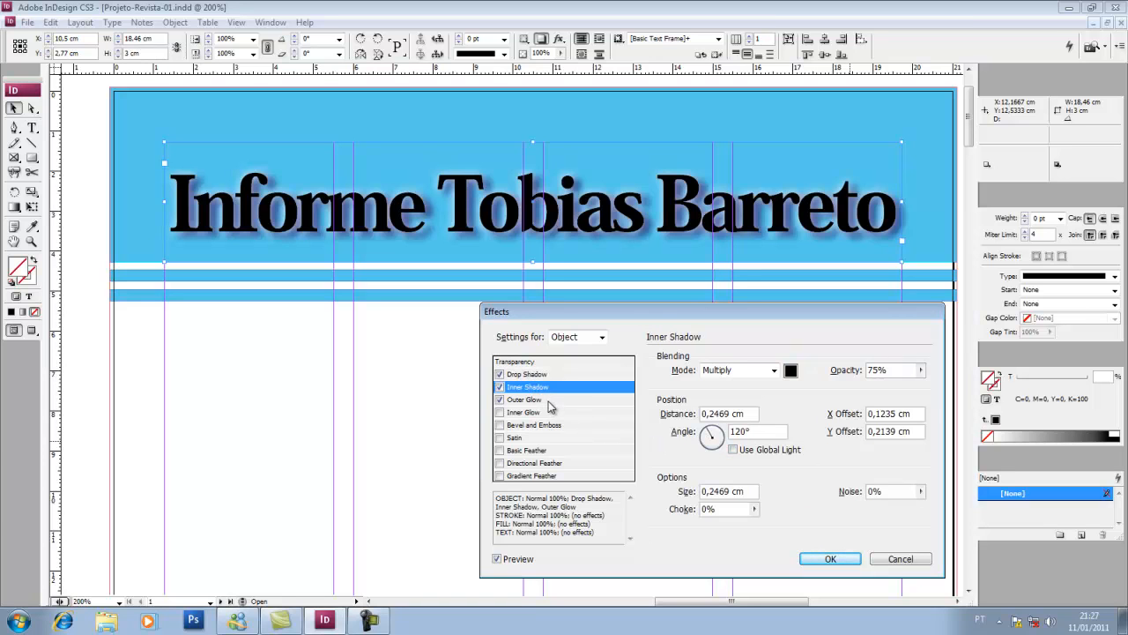
{"action": "left_click", "coordinate": [548, 403]}
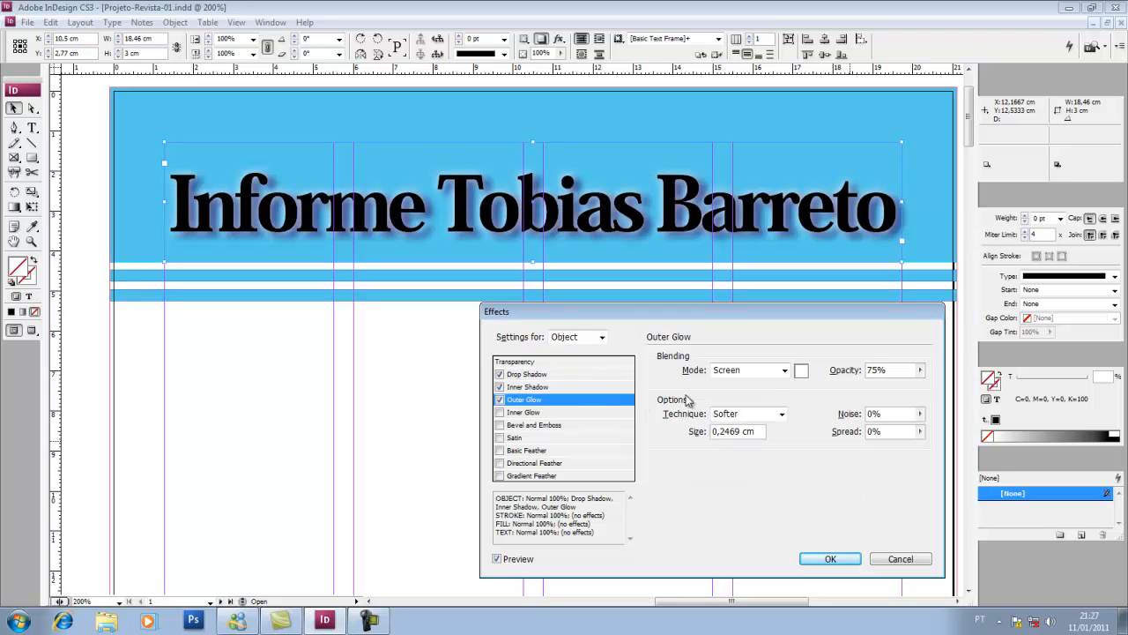
{"action": "left_click", "coordinate": [522, 413]}
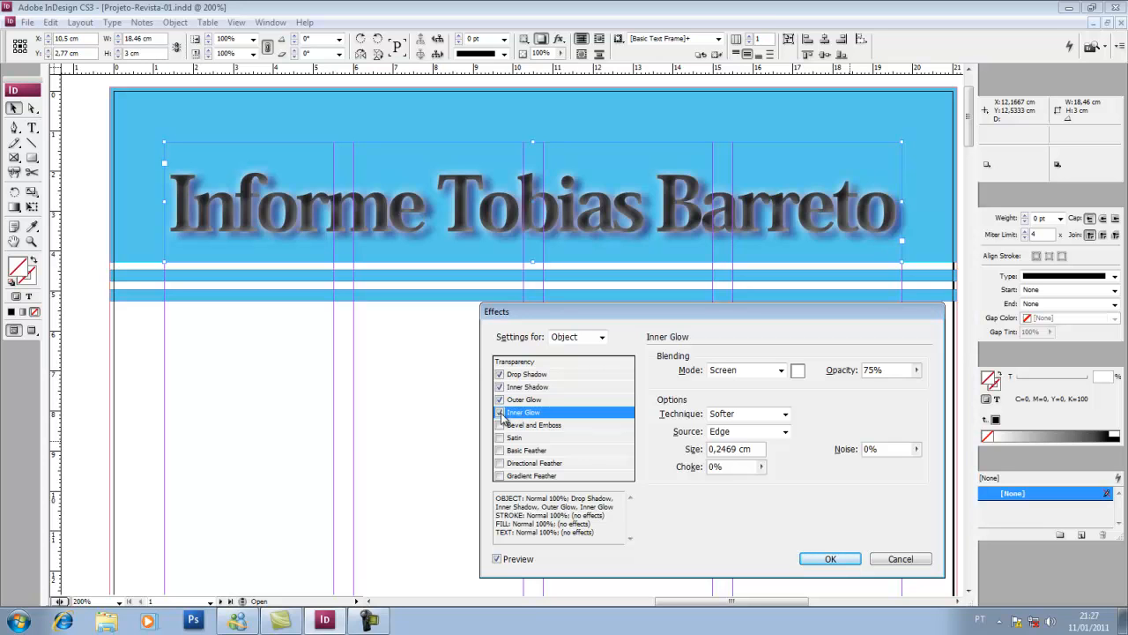
Turn off the title's Inner Glow and enable Bevel and Emboss with the Chisel Hard technique instead.
{"action": "left_click", "coordinate": [500, 413]}
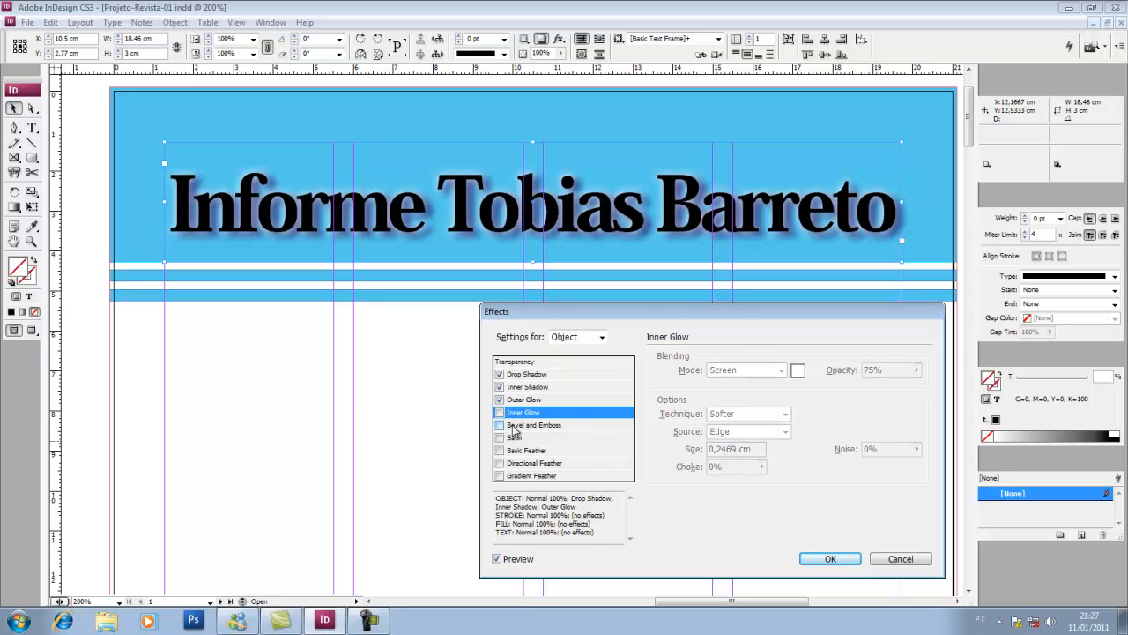
{"action": "left_click", "coordinate": [512, 426]}
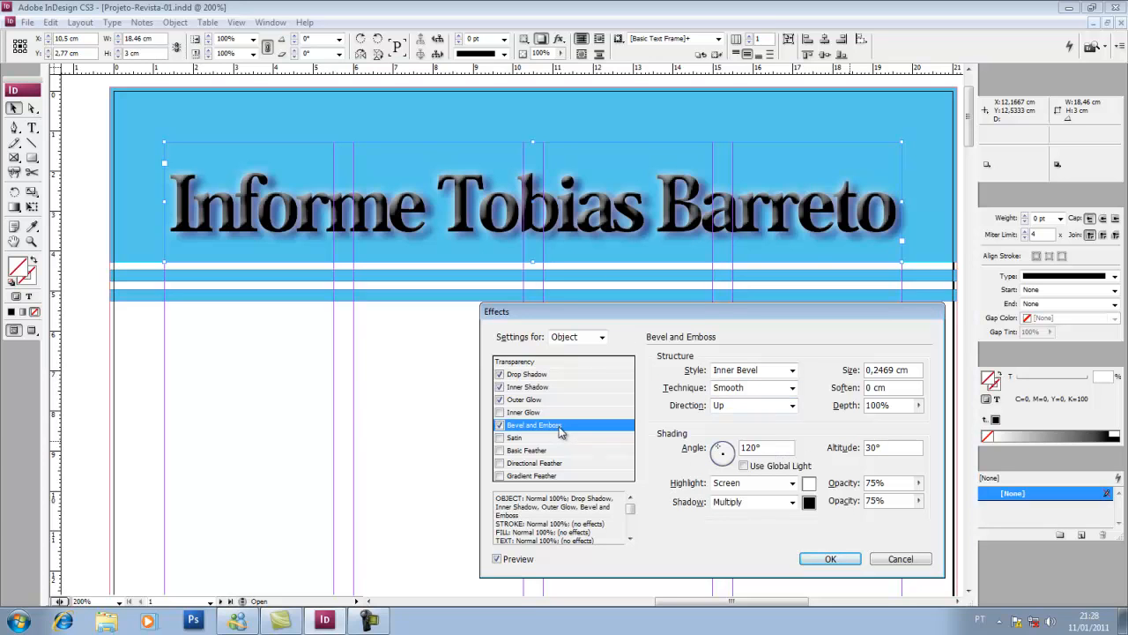
{"action": "left_click", "coordinate": [791, 388]}
{"action": "left_click", "coordinate": [763, 418]}
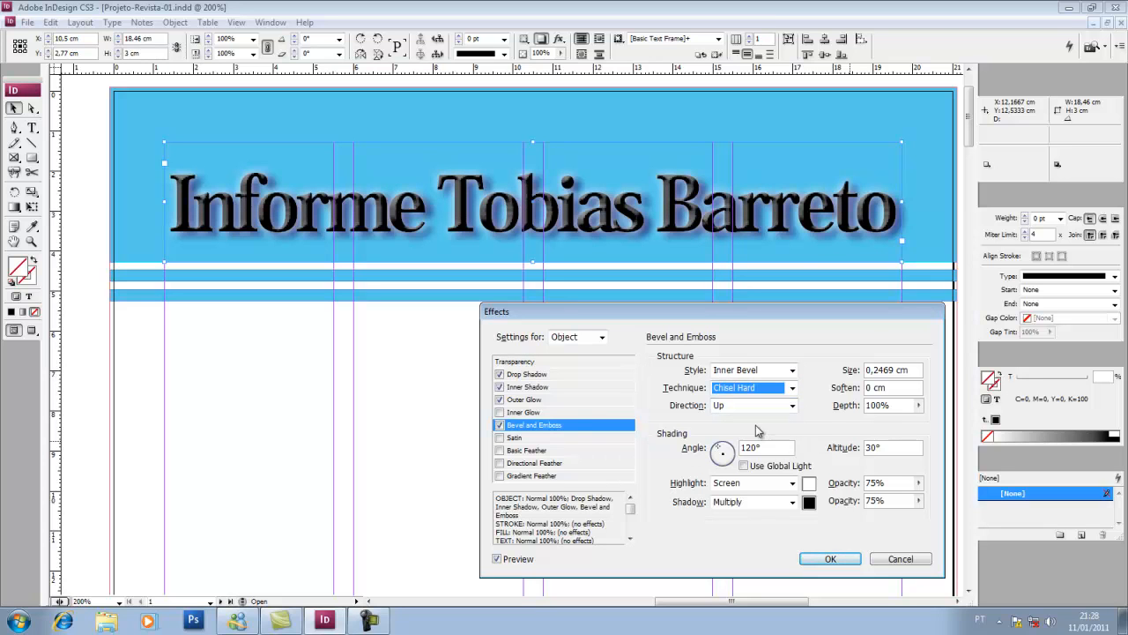
Turn off Bevel and Emboss and apply the remaining effects to the title.
{"action": "left_click", "coordinate": [499, 425]}
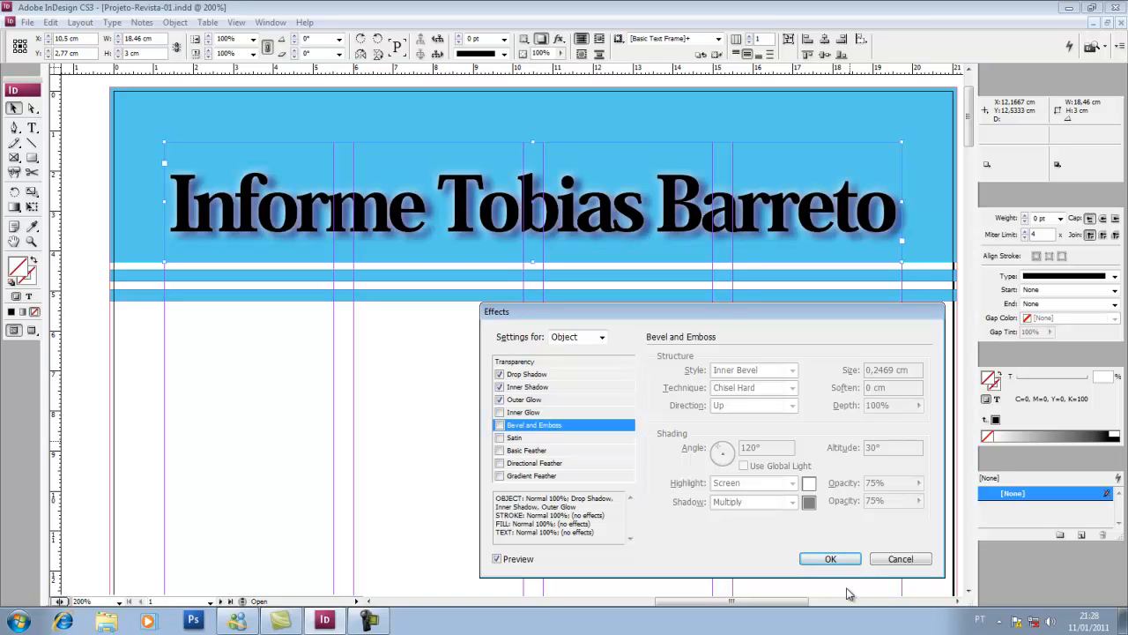
{"action": "left_click", "coordinate": [833, 559]}
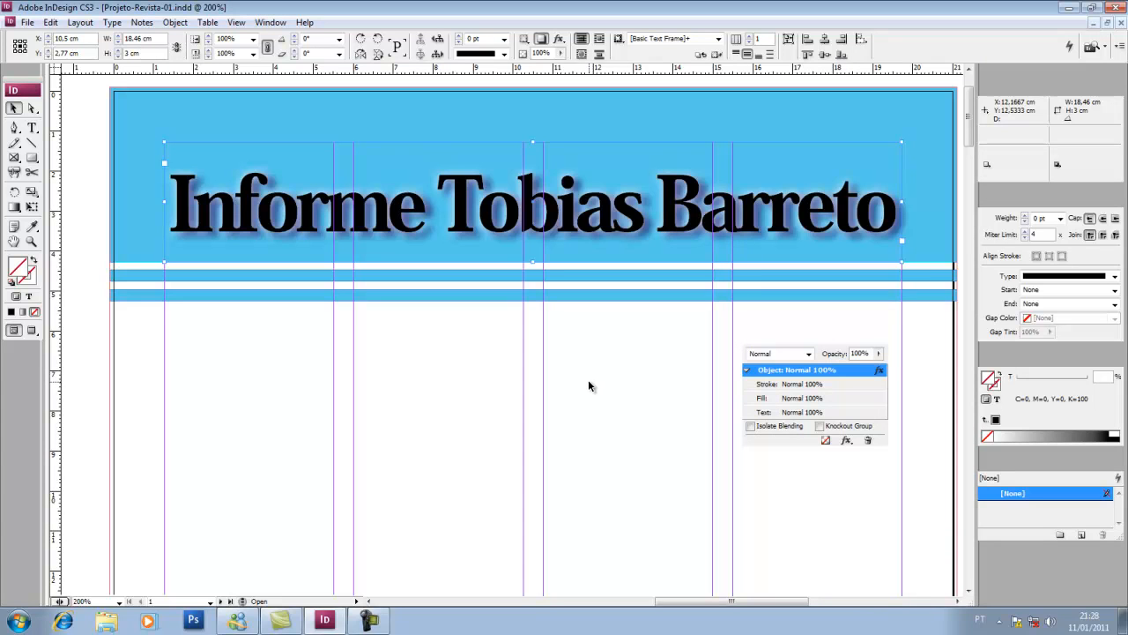
Change the fill color of the whole title text to bright red, then deselect the title.
{"action": "double_click", "coordinate": [574, 222]}
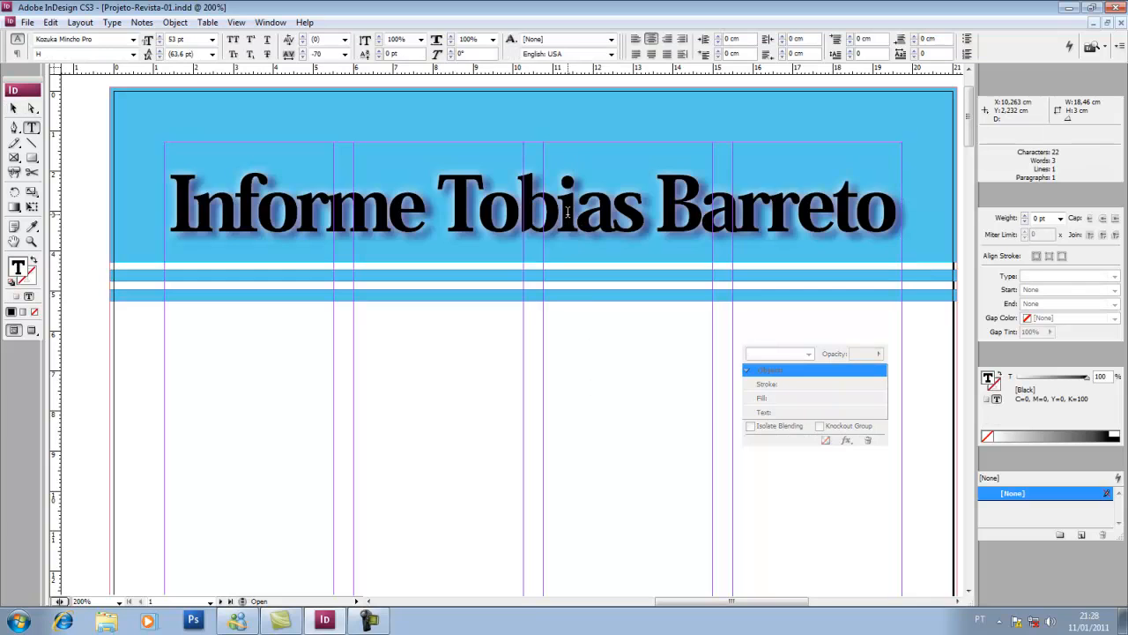
{"action": "key", "text": "ctrl+a"}
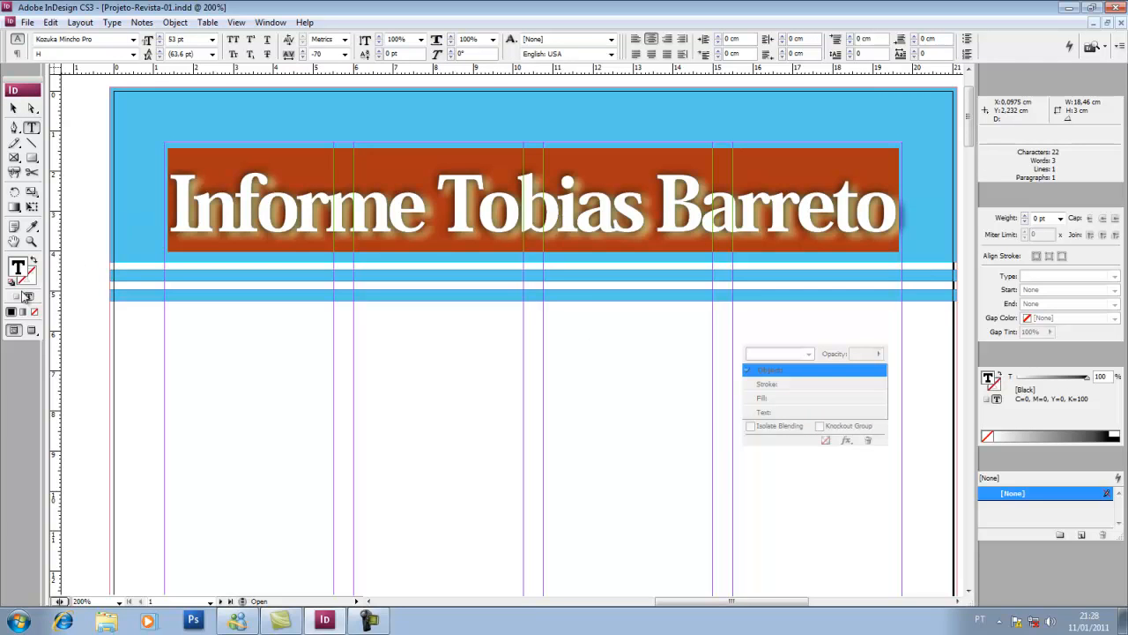
{"action": "double_click", "coordinate": [17, 268]}
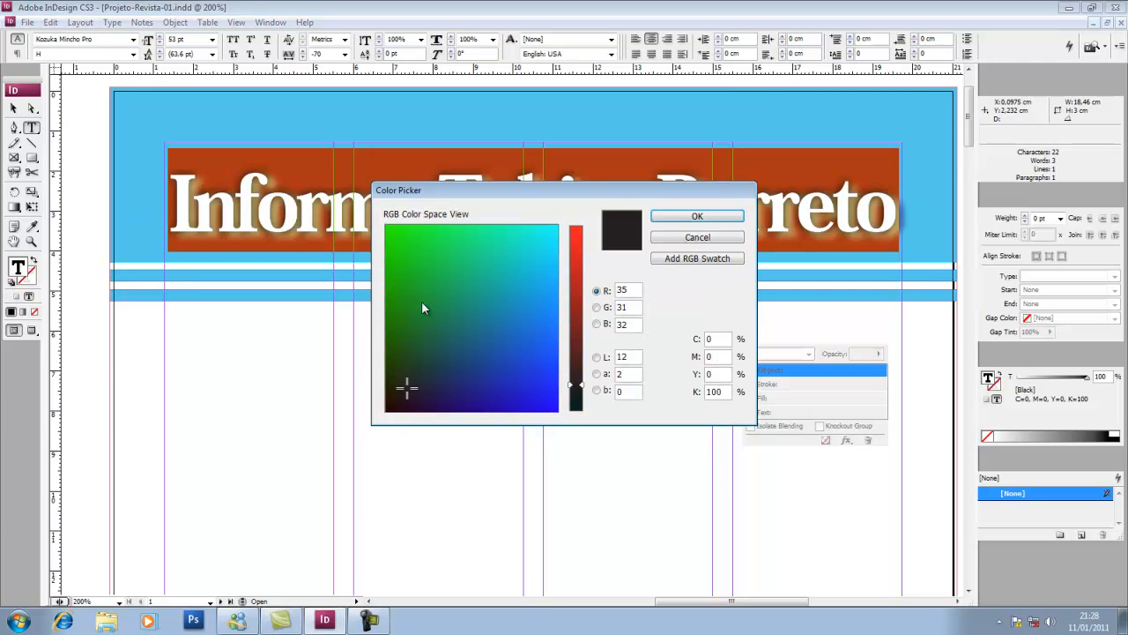
{"action": "left_click_drag", "start_coordinate": [578, 387], "coordinate": [598, 281]}
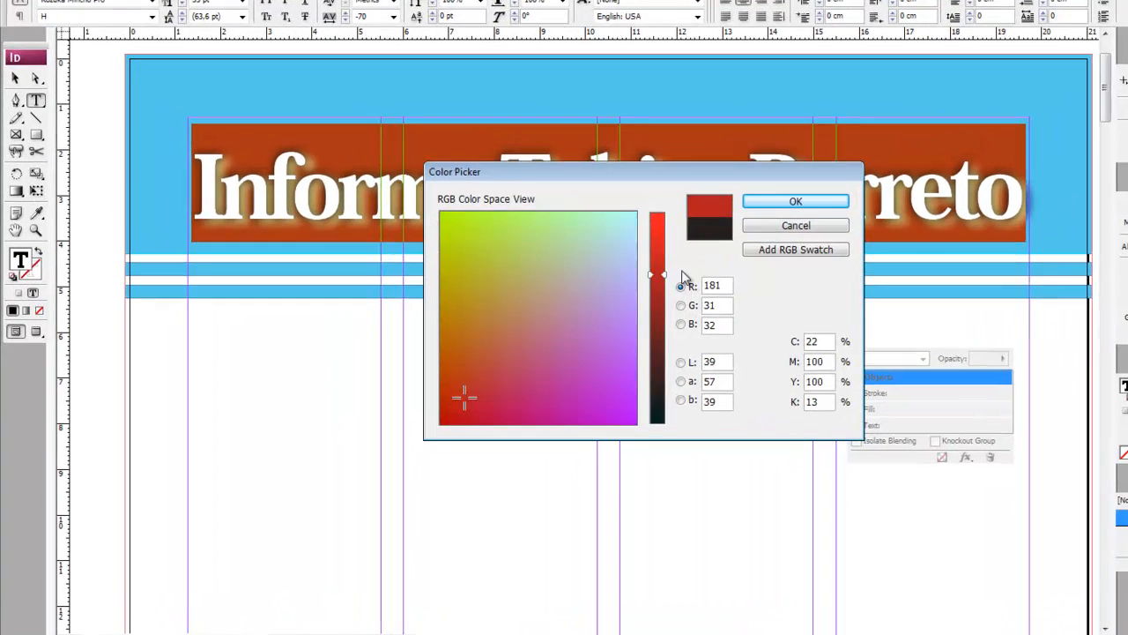
{"action": "left_click_drag", "start_coordinate": [686, 279], "coordinate": [675, 243]}
{"action": "left_click", "coordinate": [827, 201]}
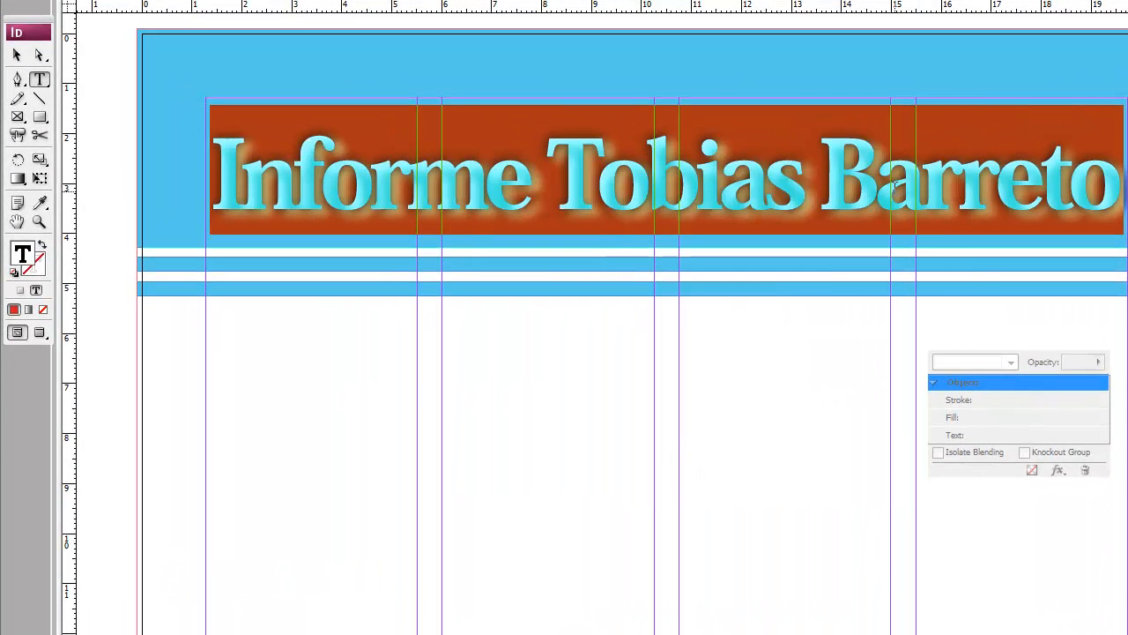
{"action": "left_click", "coordinate": [17, 58]}
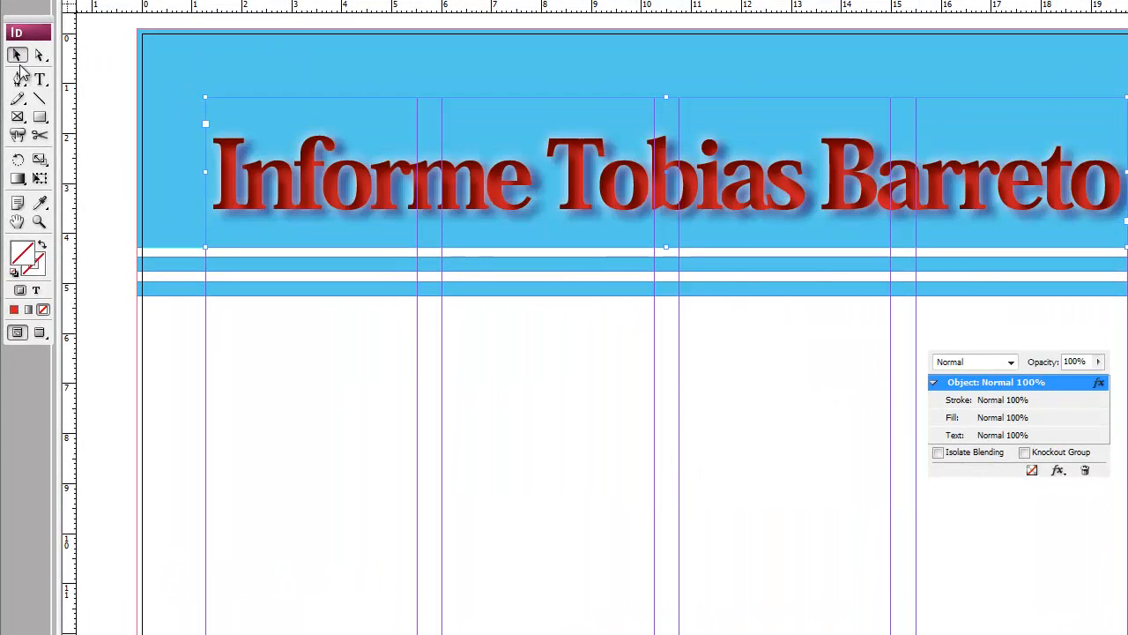
{"action": "left_click", "coordinate": [545, 348]}
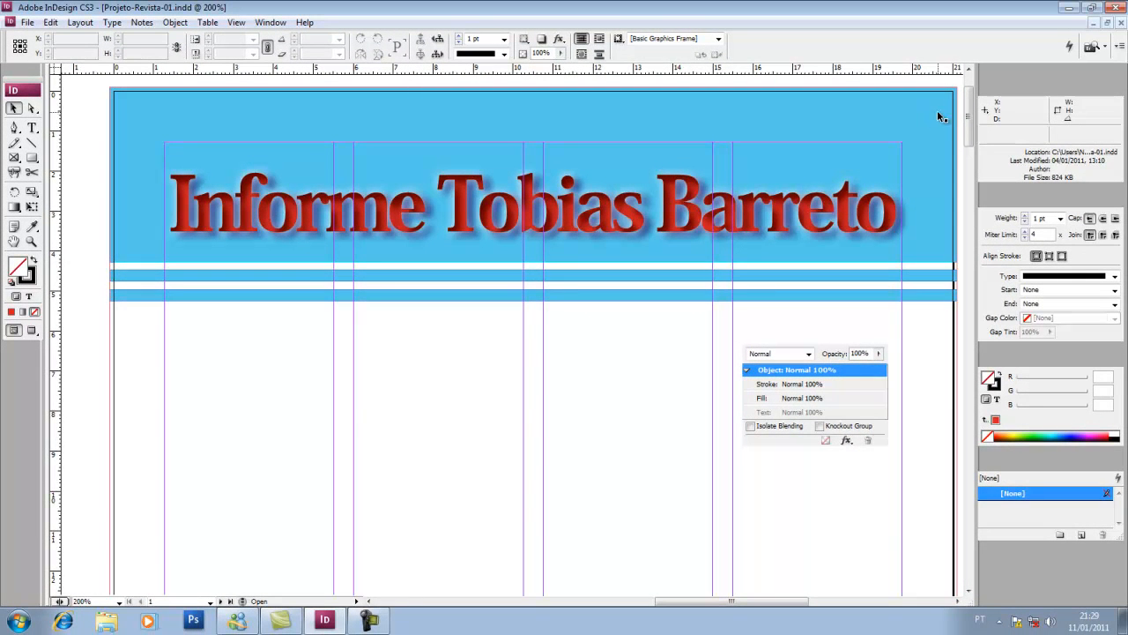
Draw a text frame about 18,46 cm wide and 7,8 cm high below the header stripes, with its sides on the margin guides.
{"action": "left_click_drag", "start_coordinate": [968, 117], "coordinate": [968, 124]}
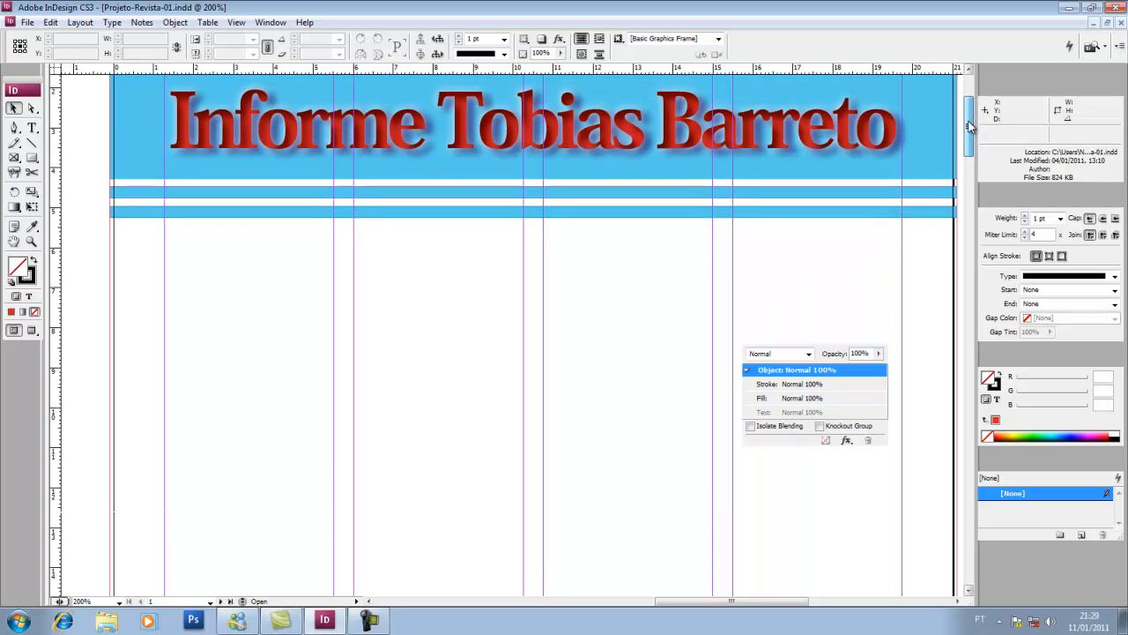
{"action": "left_click", "coordinate": [884, 329]}
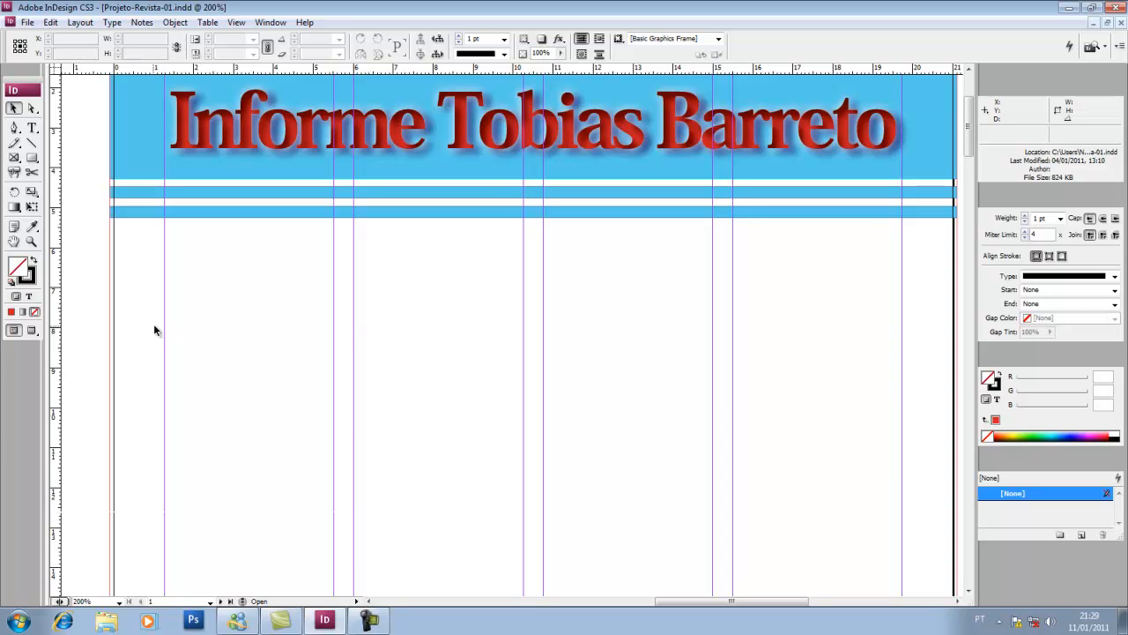
{"action": "left_click", "coordinate": [31, 129]}
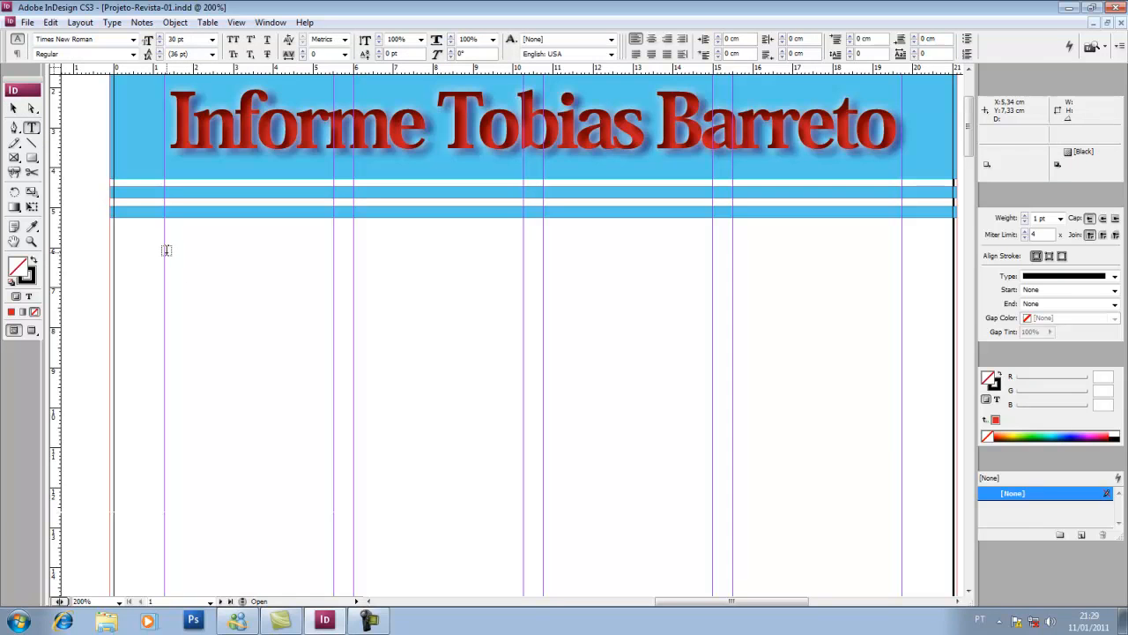
{"action": "left_click_drag", "start_coordinate": [162, 253], "coordinate": [900, 564]}
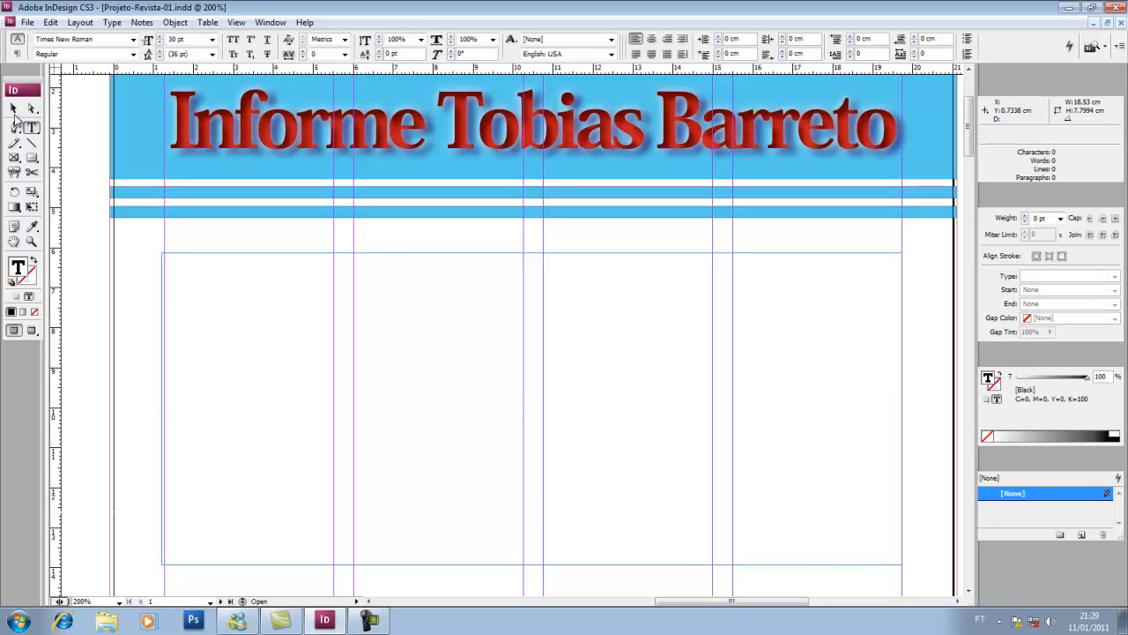
{"action": "left_click", "coordinate": [14, 108]}
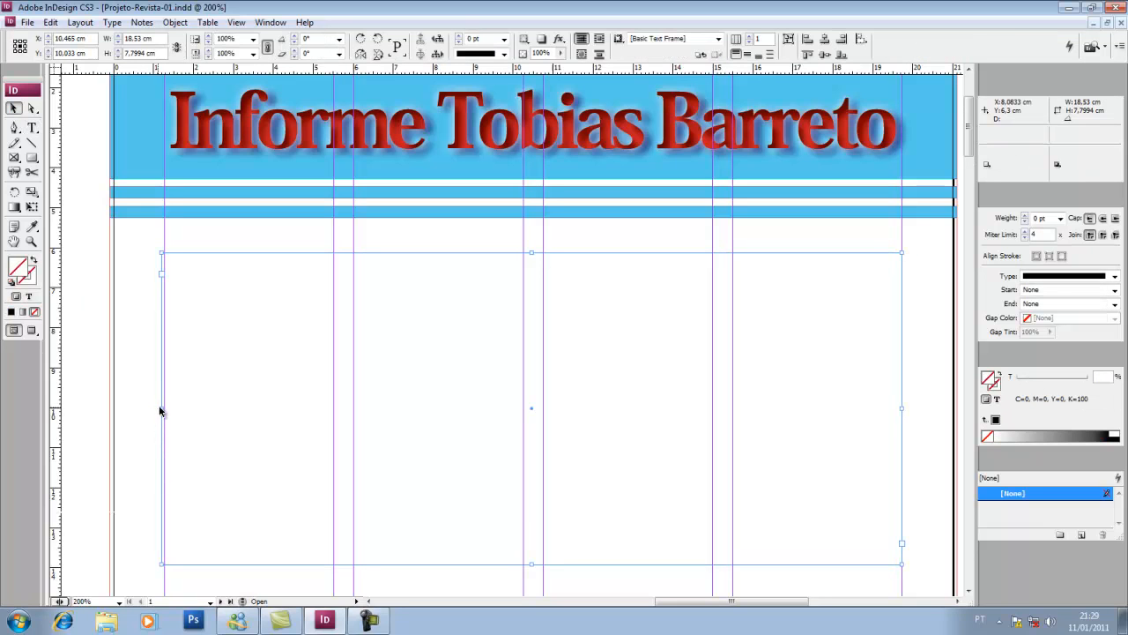
{"action": "left_click_drag", "start_coordinate": [159, 409], "coordinate": [164, 409]}
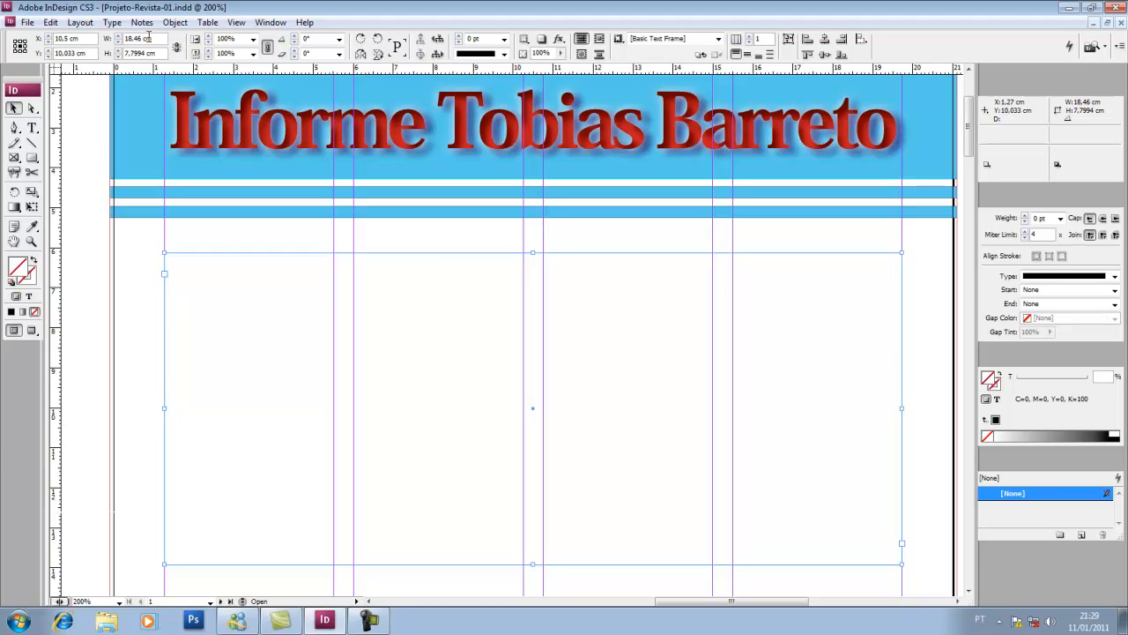
Set the font size for the new text frame to 11 pt.
{"action": "left_click", "coordinate": [31, 128]}
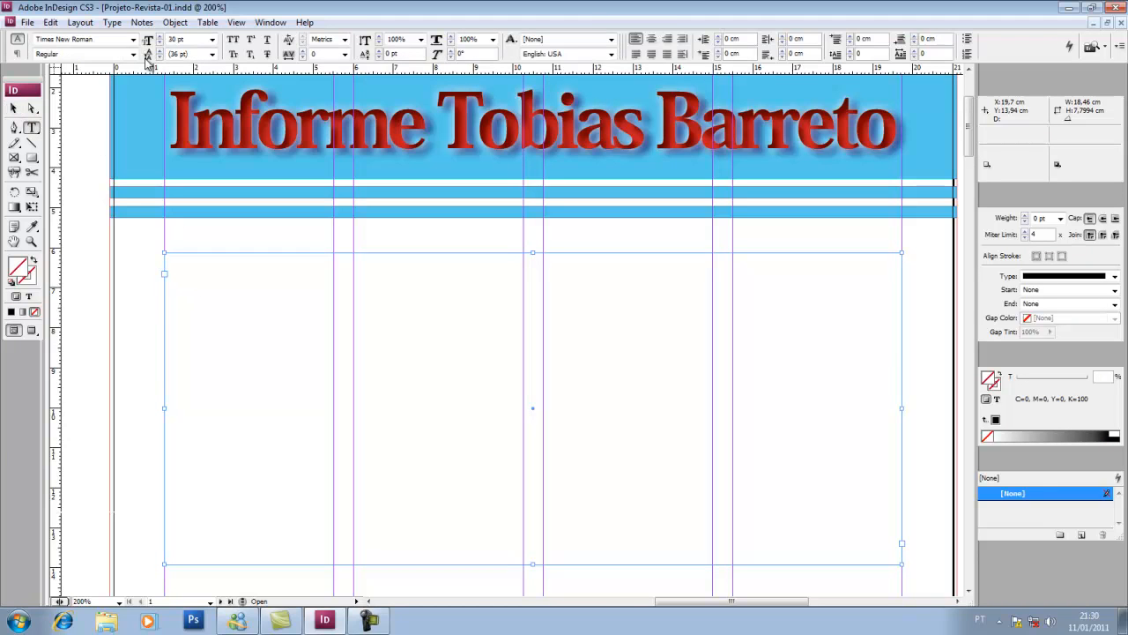
{"action": "left_click_drag", "start_coordinate": [193, 38], "coordinate": [126, 39]}
{"action": "type", "text": "11"}
{"action": "key", "text": "Return"}
Fill the new text frame with placeholder text.
{"action": "left_click", "coordinate": [14, 108]}
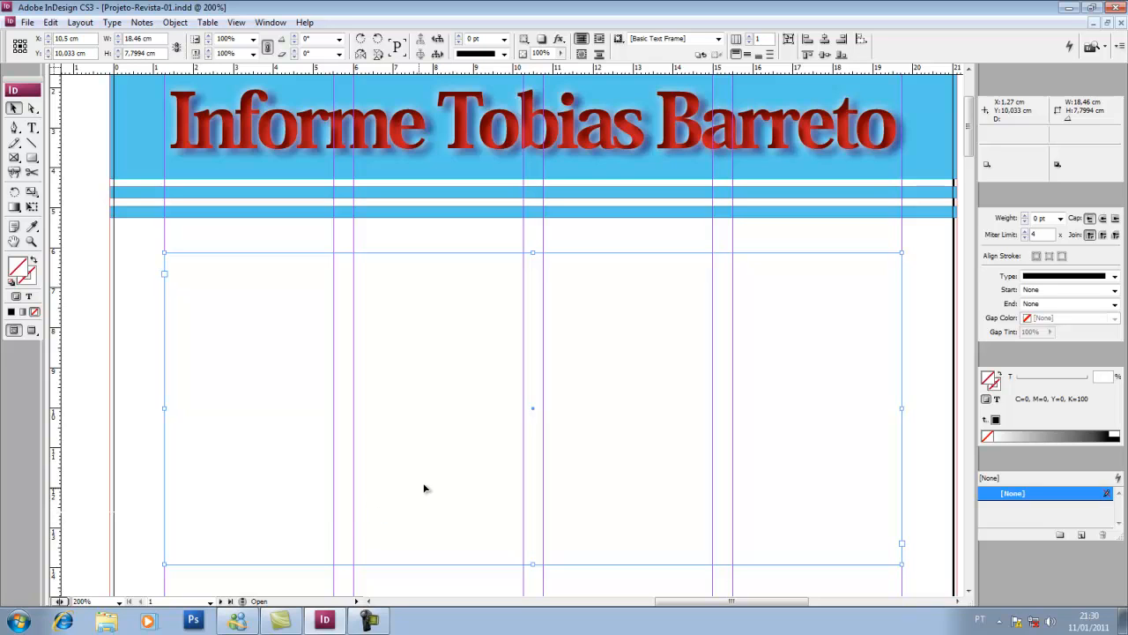
{"action": "right_click", "coordinate": [460, 283]}
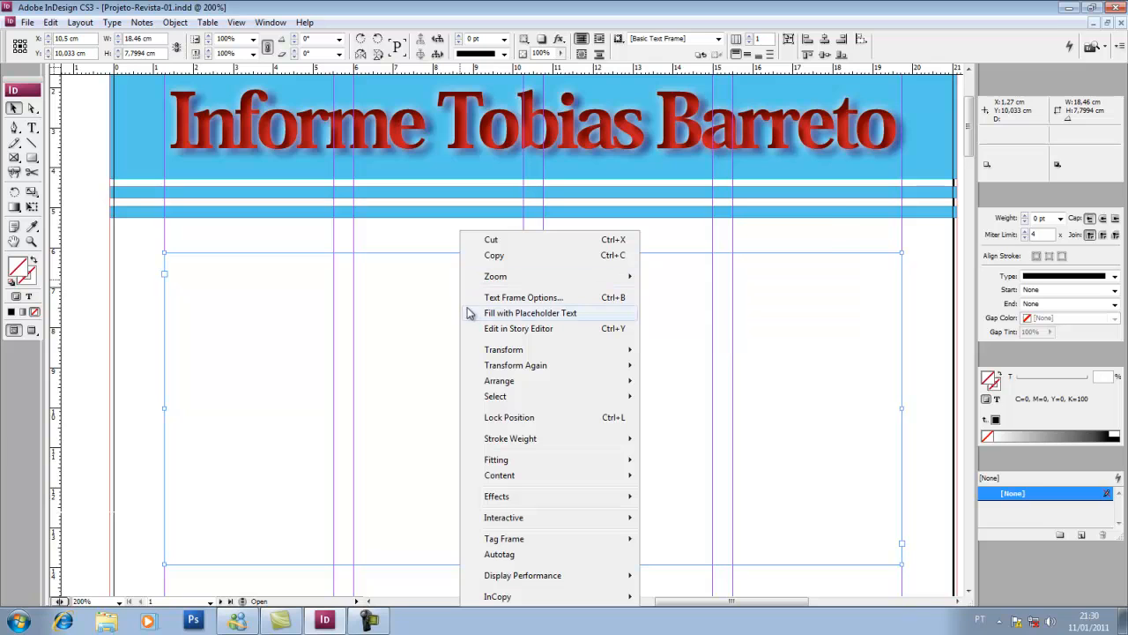
{"action": "left_click", "coordinate": [527, 314]}
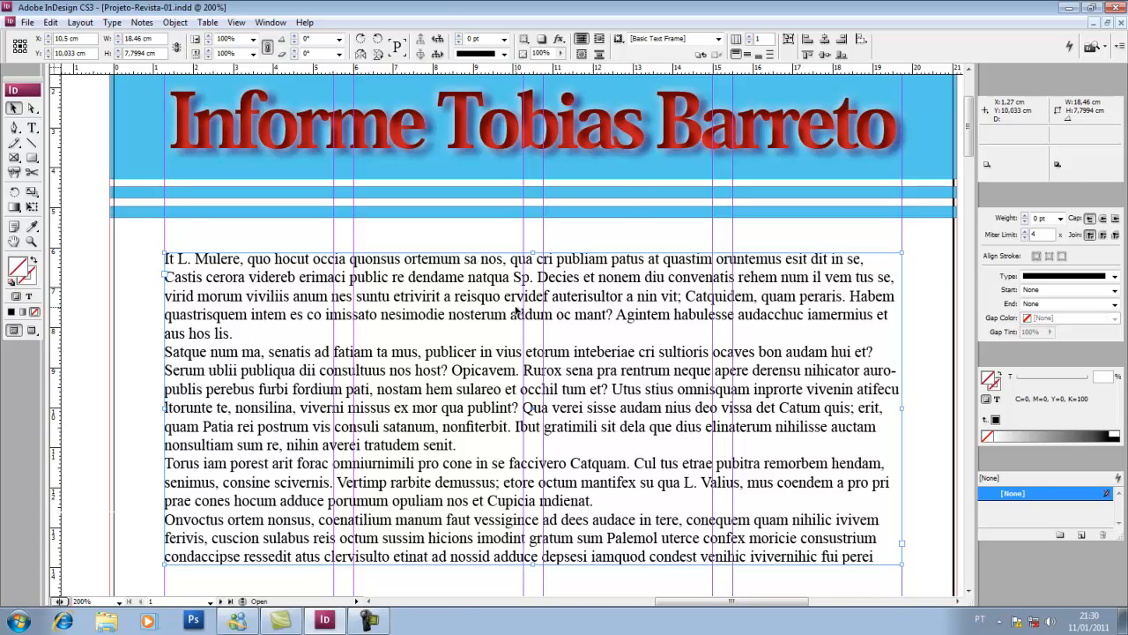
Justify the body text with the last line aligned left and set its first-line indent to 0,5 cm.
{"action": "left_click", "coordinate": [32, 127]}
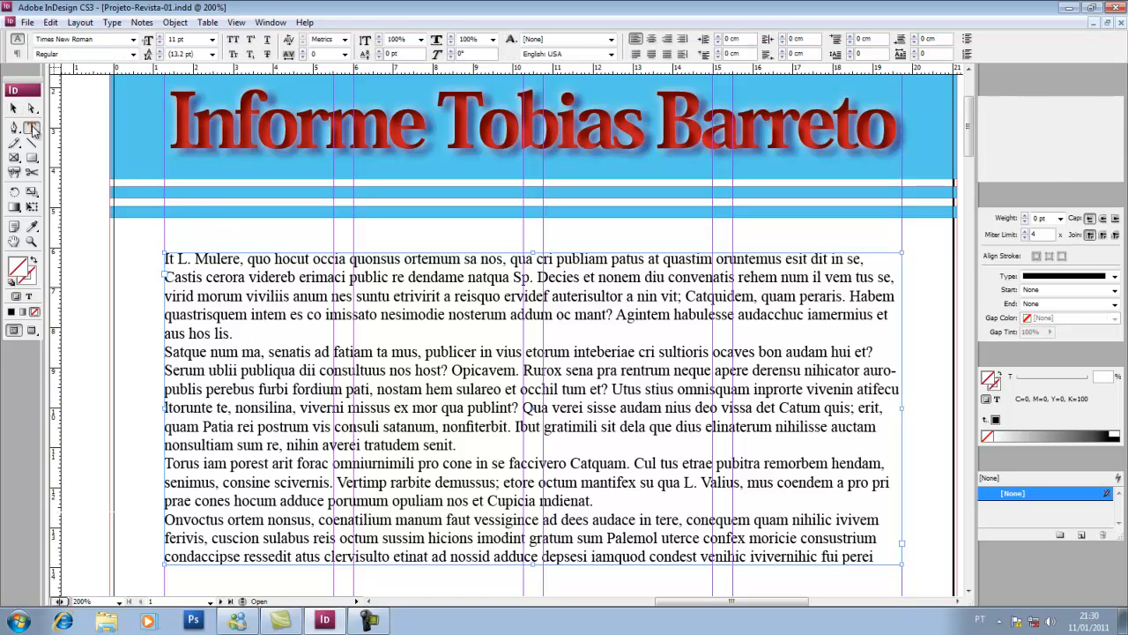
{"action": "left_click", "coordinate": [636, 54]}
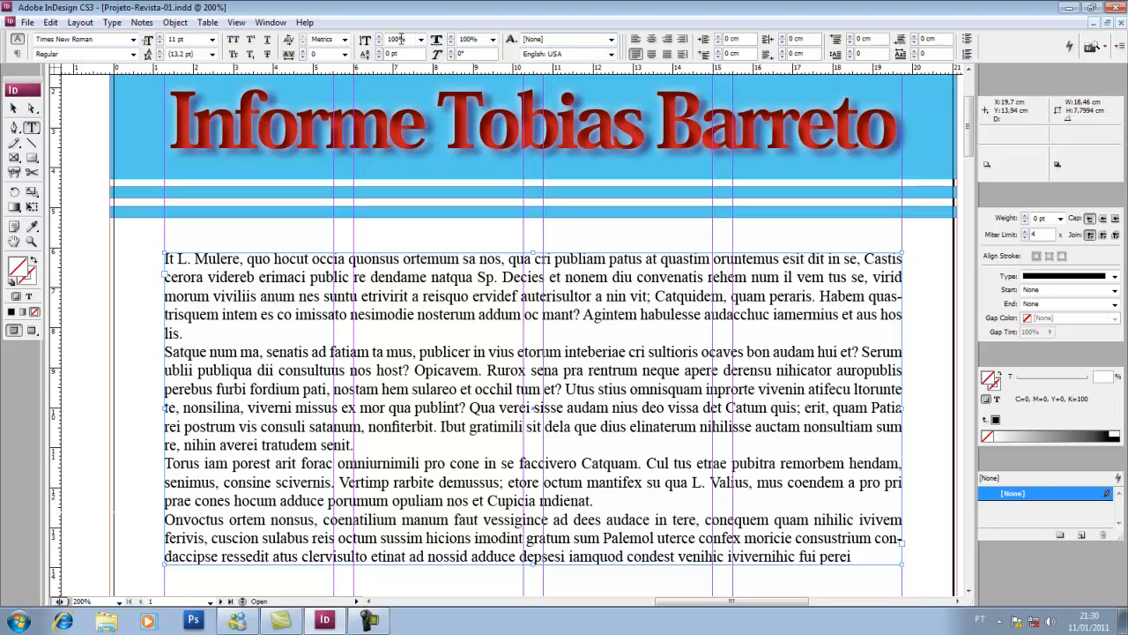
{"action": "left_click", "coordinate": [19, 54]}
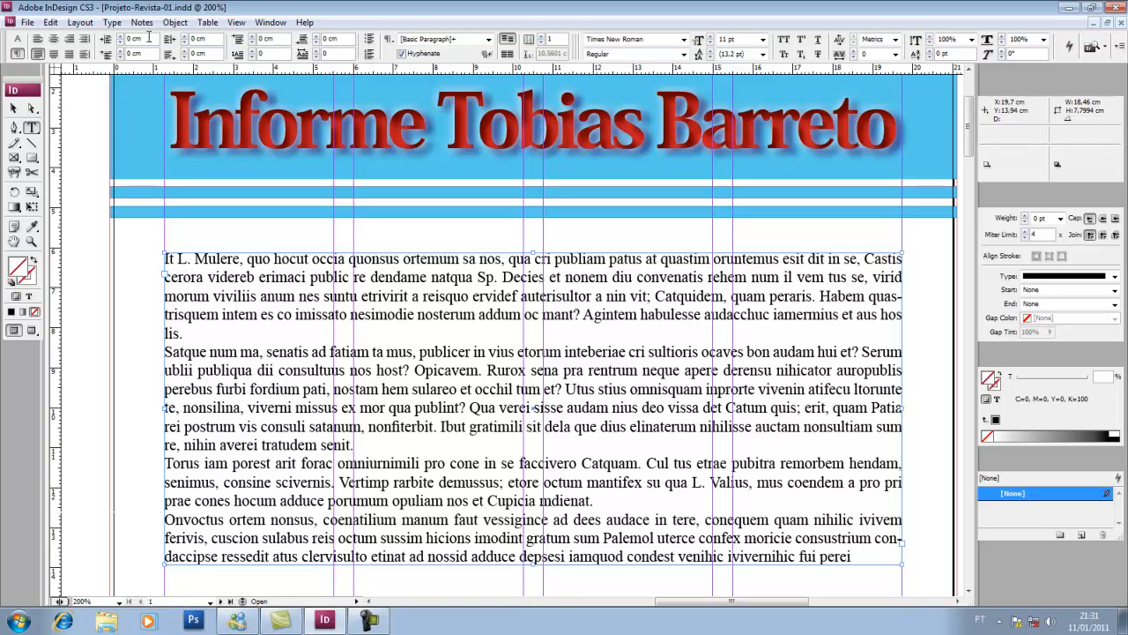
{"action": "left_click_drag", "start_coordinate": [154, 54], "coordinate": [40, 52]}
{"action": "type", "text": "0,5"}
{"action": "key", "text": "Return"}
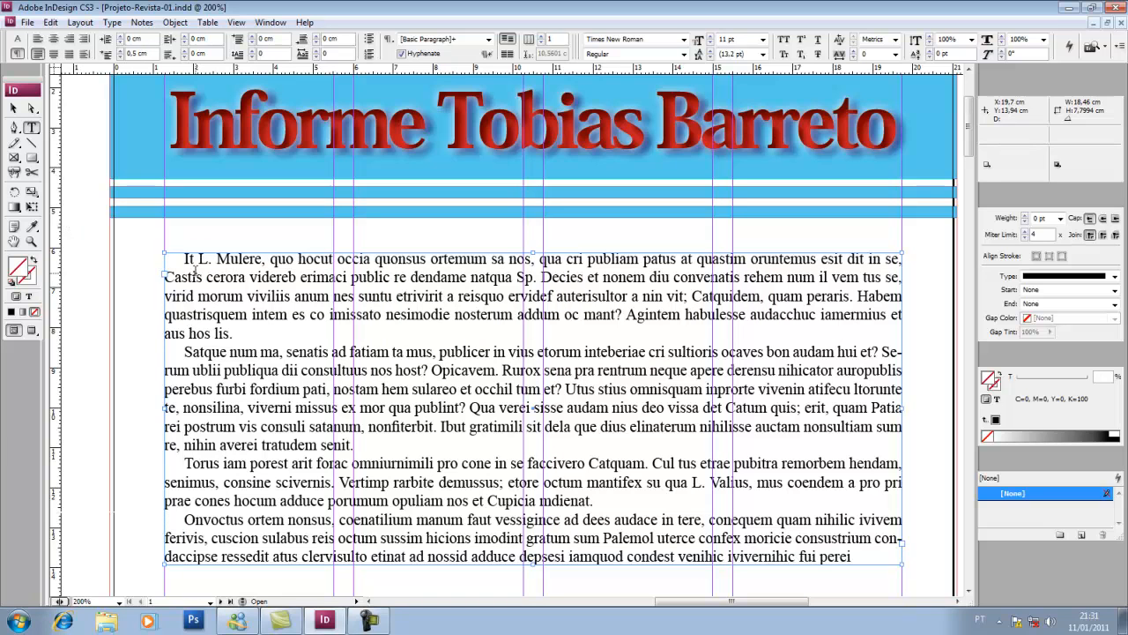
Try left and right indents of 2 cm on the body text and reset both to 0 cm.
{"action": "left_click", "coordinate": [124, 39]}
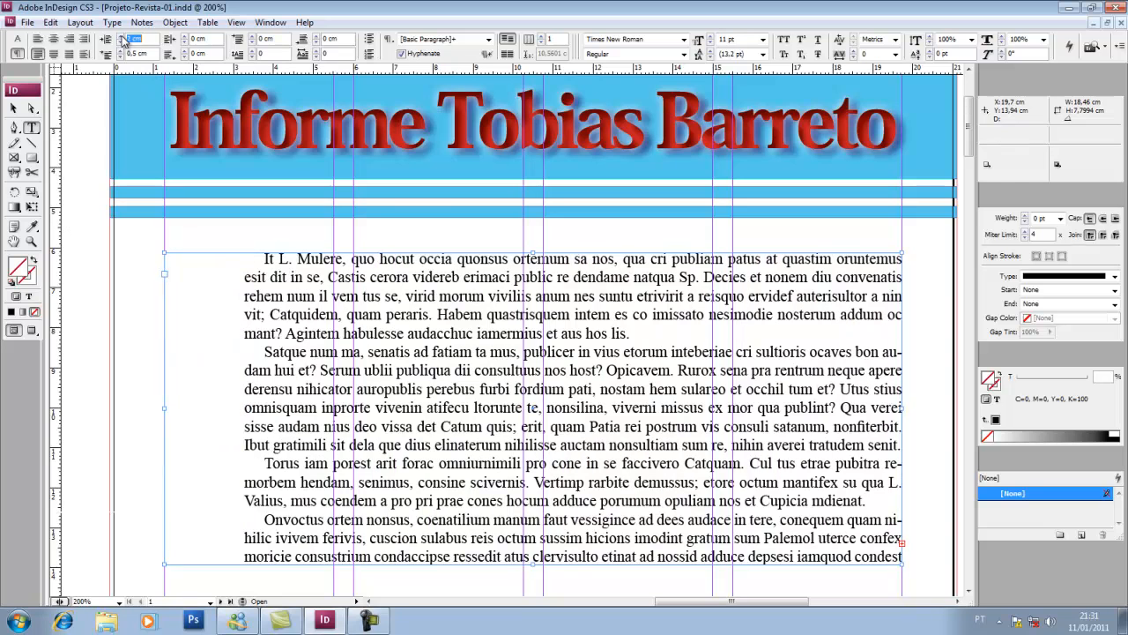
{"action": "left_click", "coordinate": [184, 38]}
{"action": "left_click", "coordinate": [185, 39]}
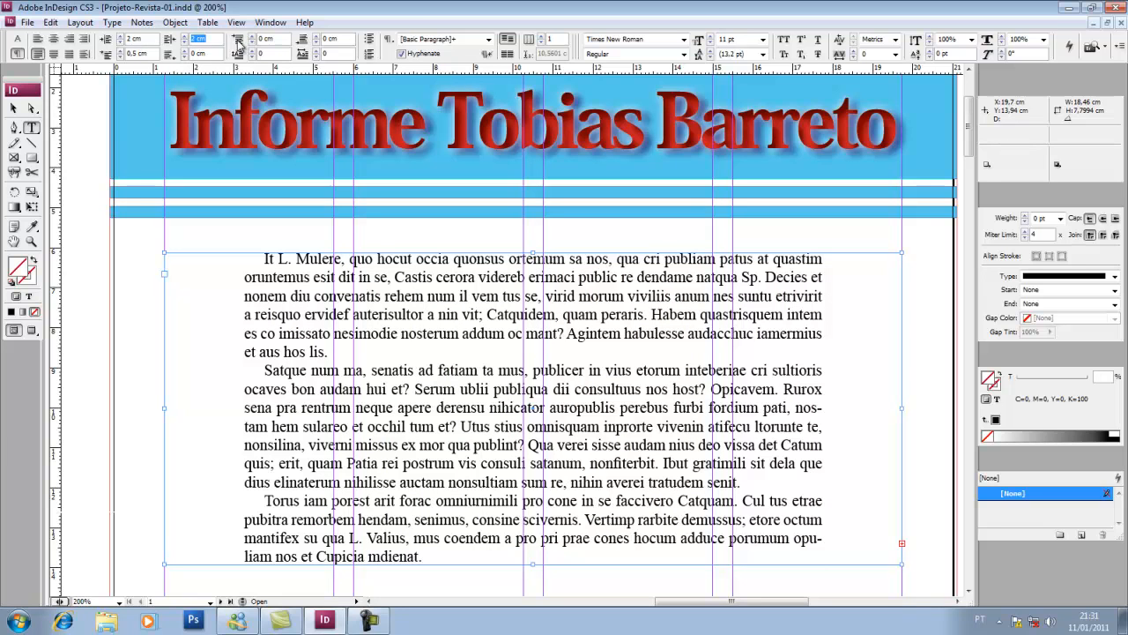
{"action": "left_click", "coordinate": [186, 44]}
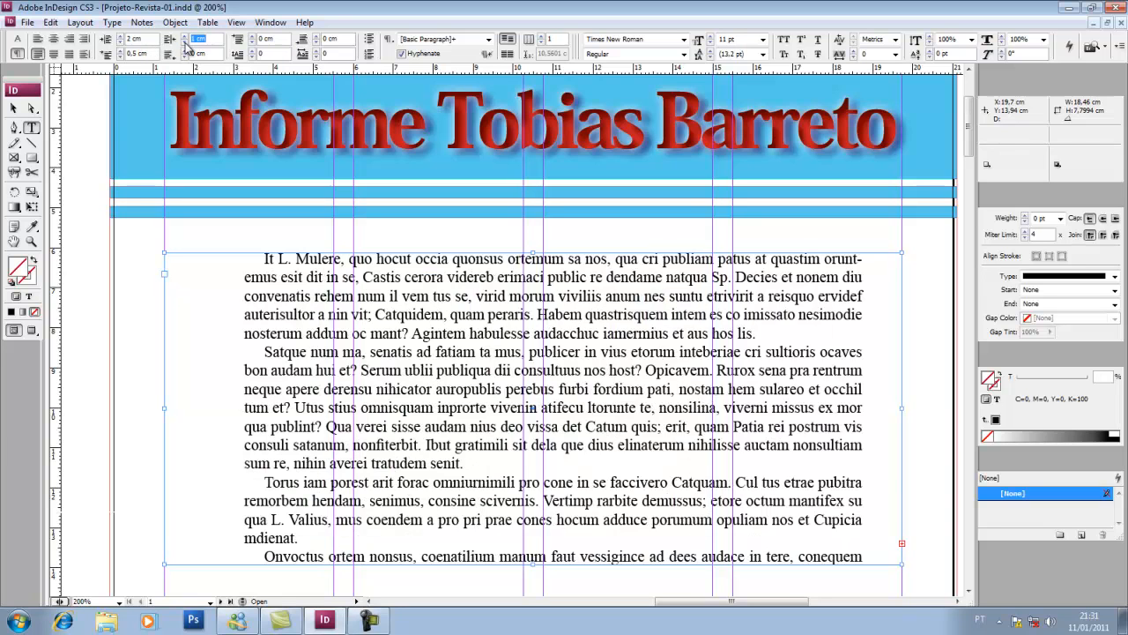
{"action": "left_click", "coordinate": [186, 44]}
{"action": "left_click", "coordinate": [122, 50]}
{"action": "left_click", "coordinate": [120, 42]}
{"action": "left_click", "coordinate": [120, 43]}
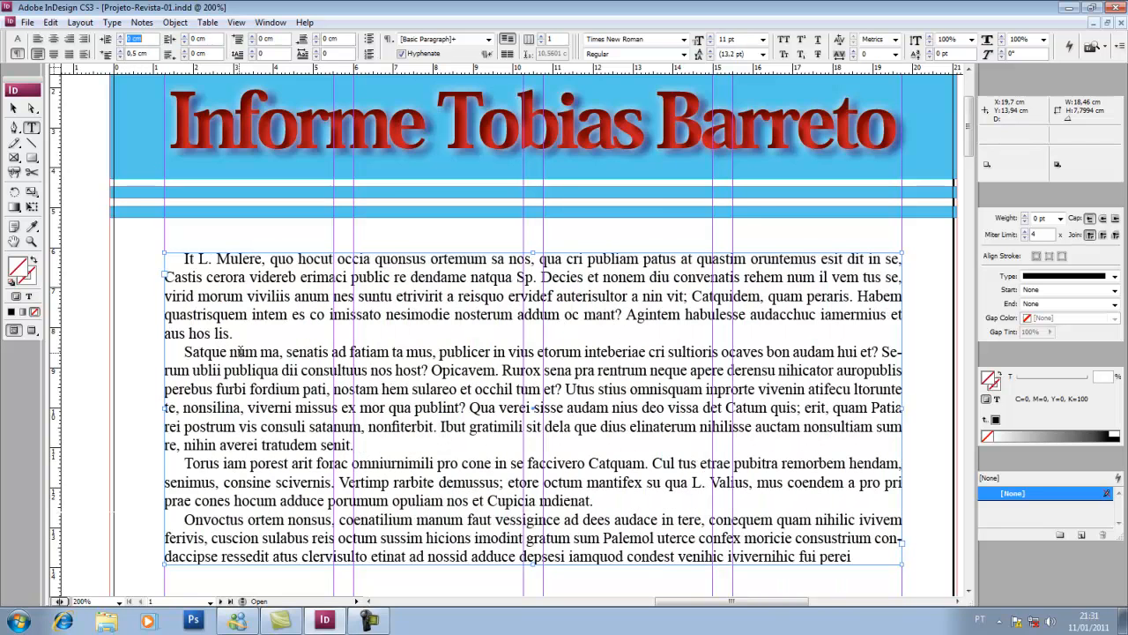
Divide the body text frame into 4 columns with a 0,5 cm gutter.
{"action": "left_click", "coordinate": [13, 108]}
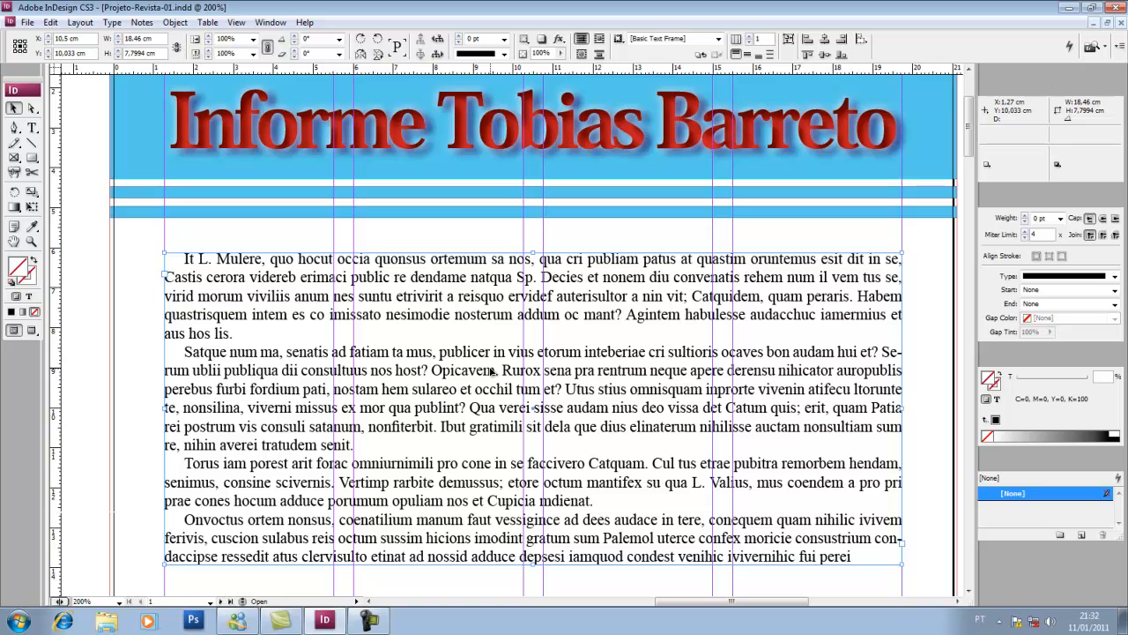
{"action": "left_click", "coordinate": [397, 133]}
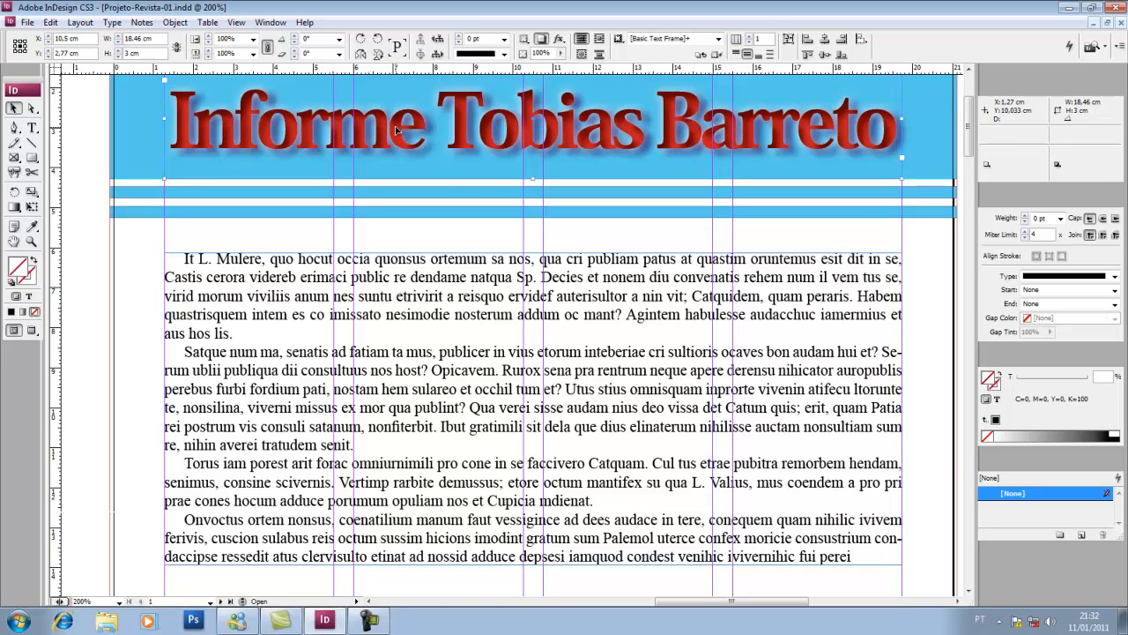
{"action": "left_click_drag", "start_coordinate": [967, 117], "coordinate": [968, 107]}
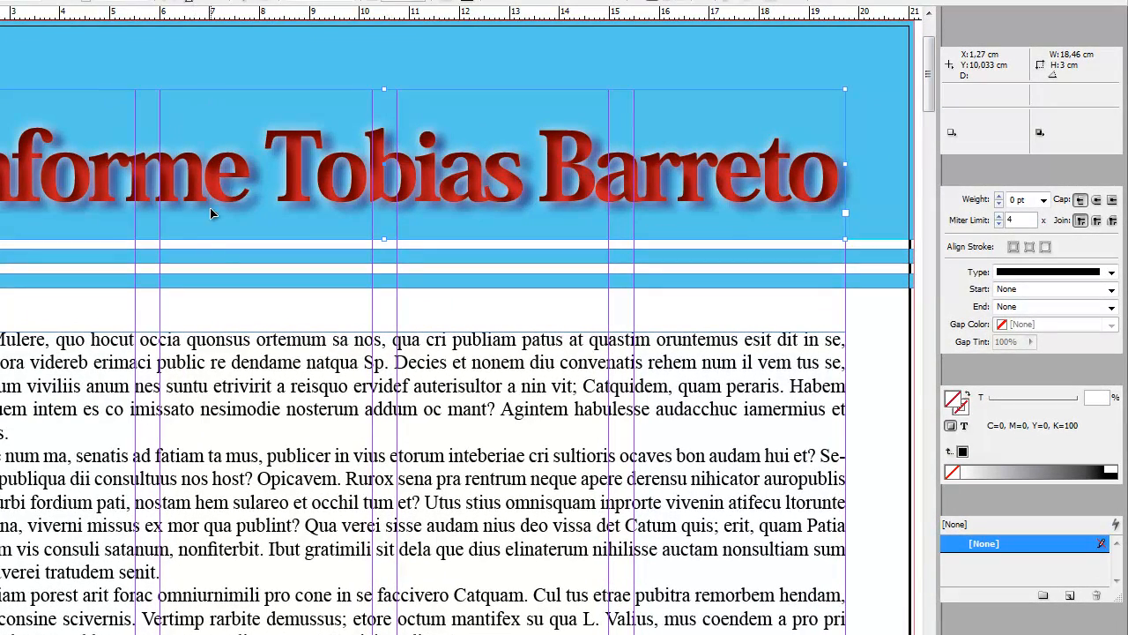
{"action": "left_click", "coordinate": [217, 343]}
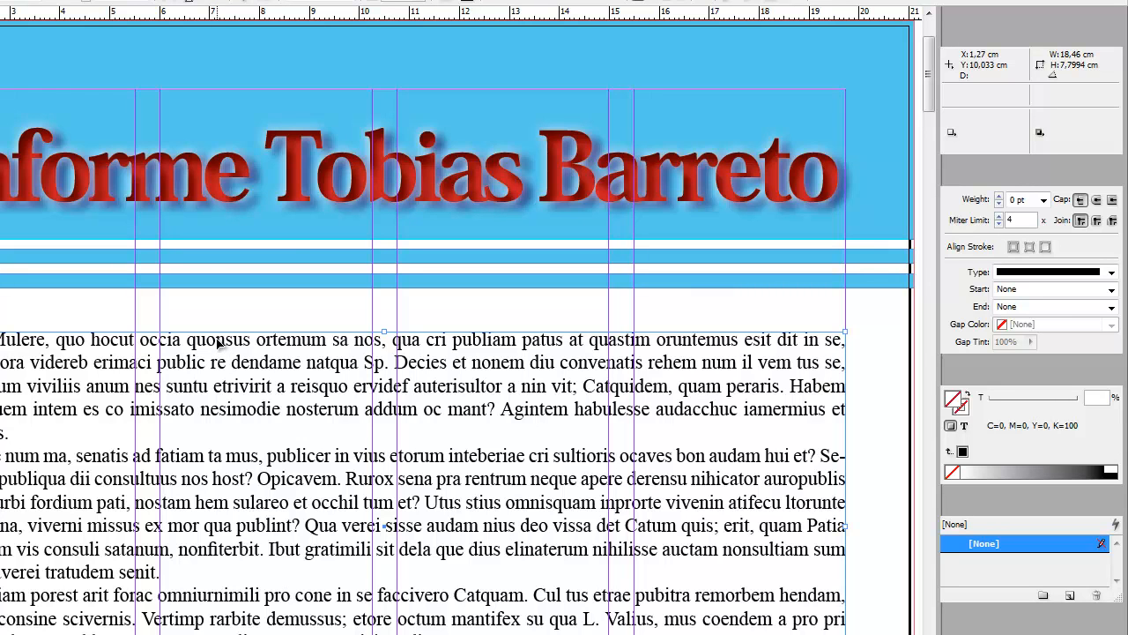
{"action": "key", "text": "ctrl+b"}
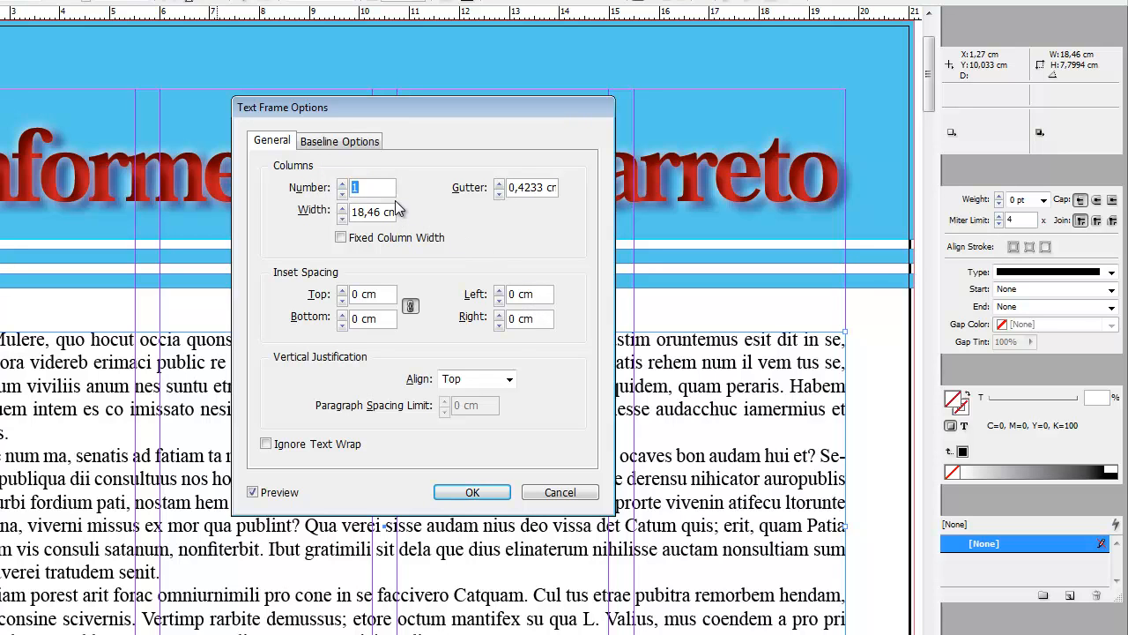
{"action": "type", "text": "4"}
{"action": "key", "text": "Tab"}
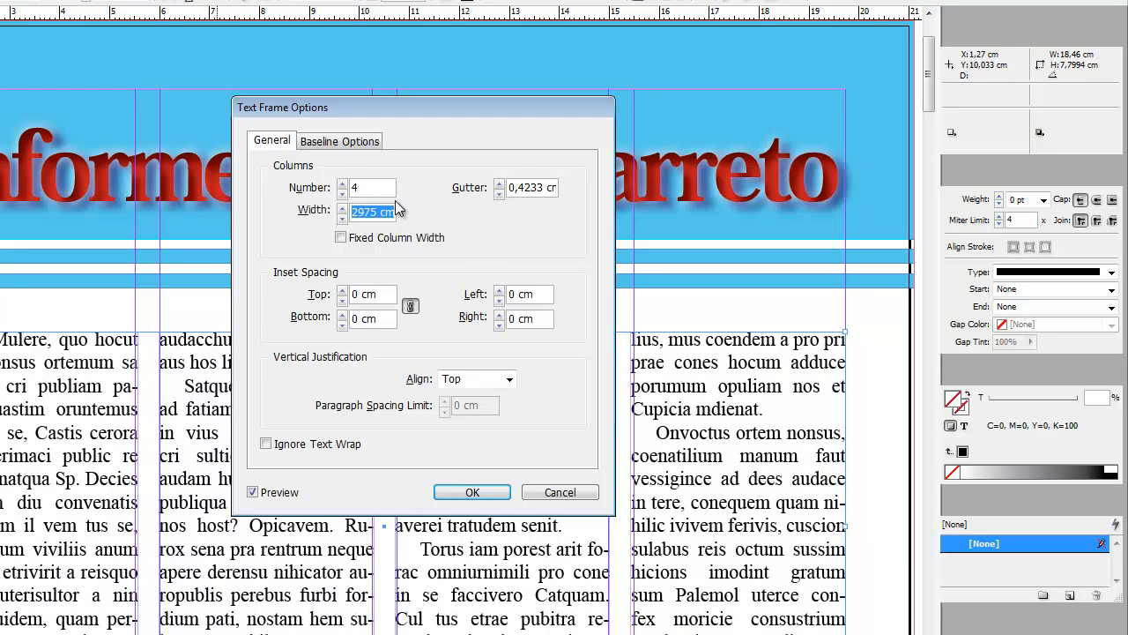
{"action": "key", "text": "Tab"}
{"action": "type", "text": "0,5"}
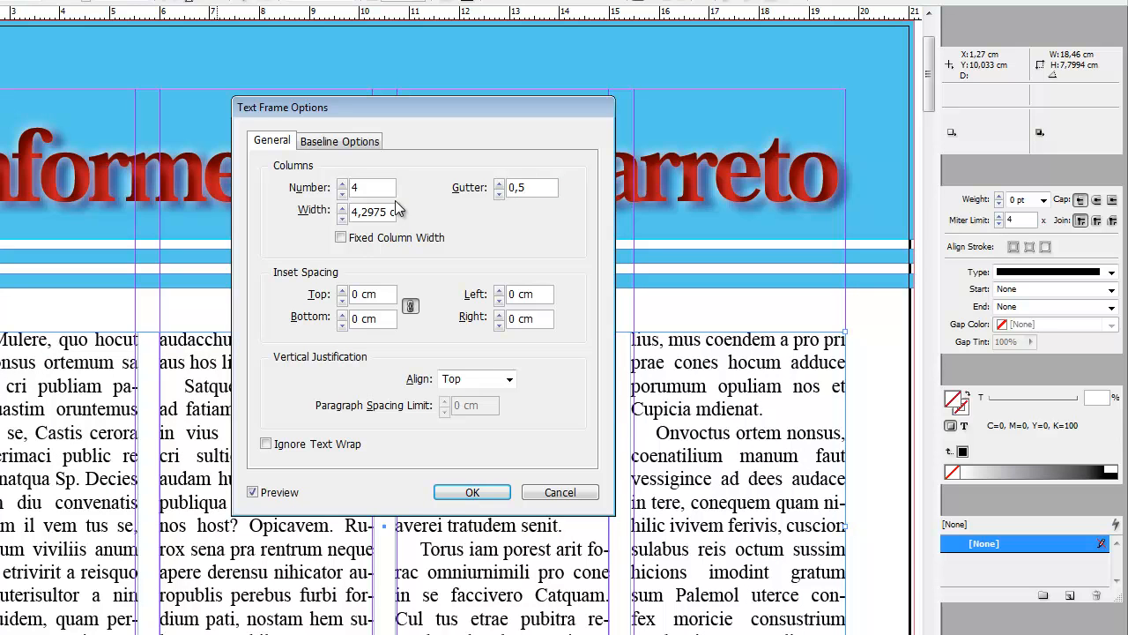
{"action": "left_click", "coordinate": [473, 492]}
Try three, five and six columns on the body text frame with preview on, and set the number back to 4.
{"action": "scroll", "coordinate": [601, 373], "scroll_direction": "down", "scroll_amount": 2}
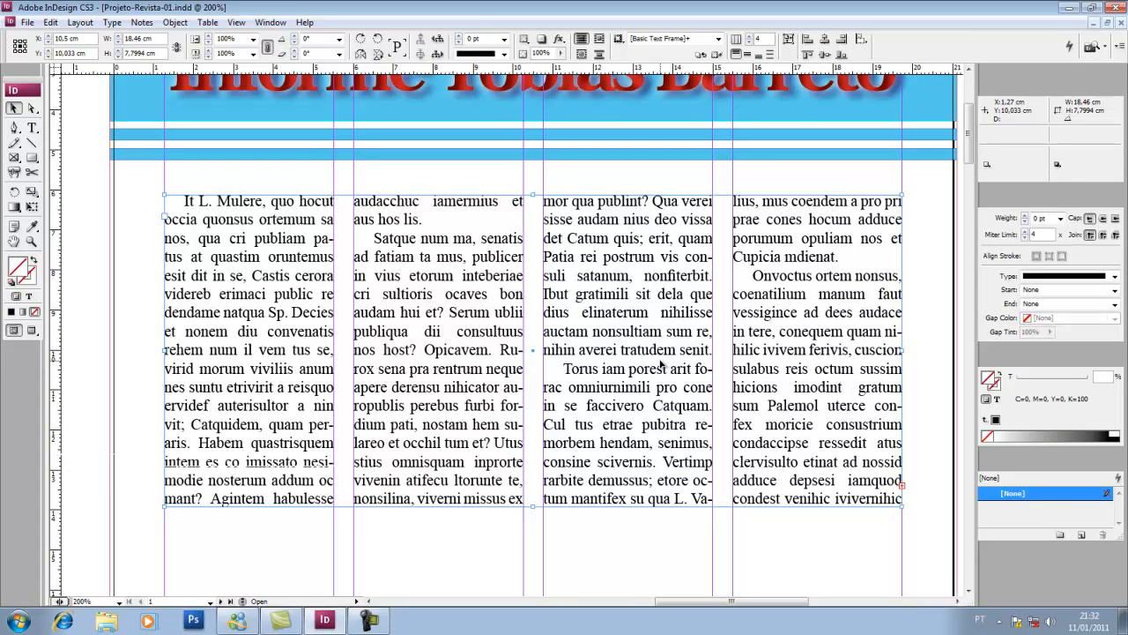
{"action": "key", "text": "ctrl+d"}
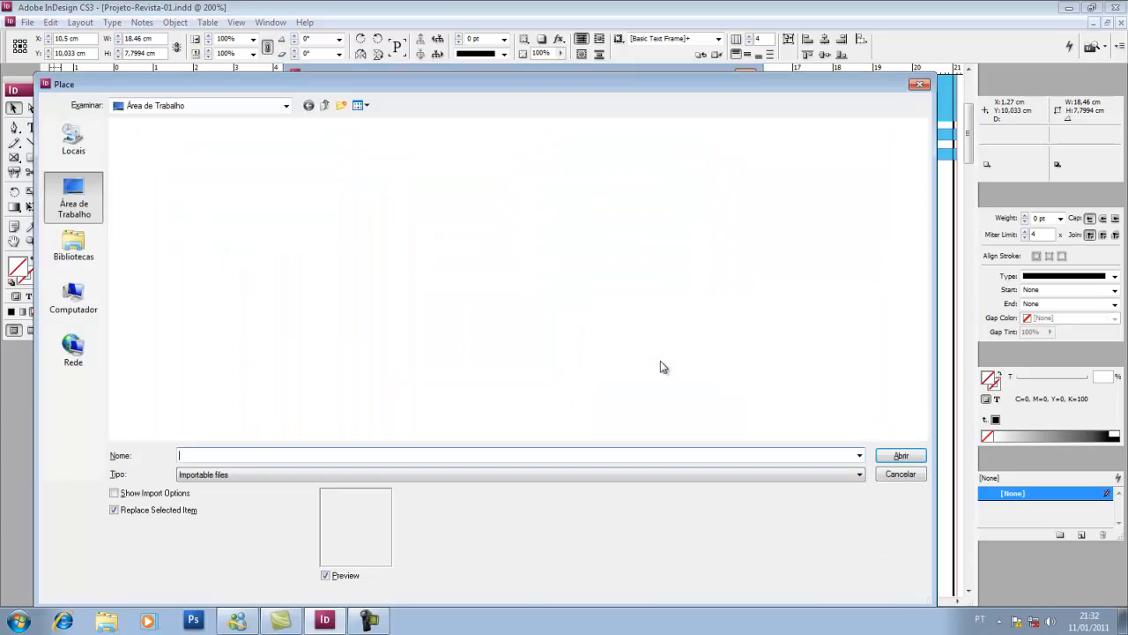
{"action": "left_click", "coordinate": [917, 481]}
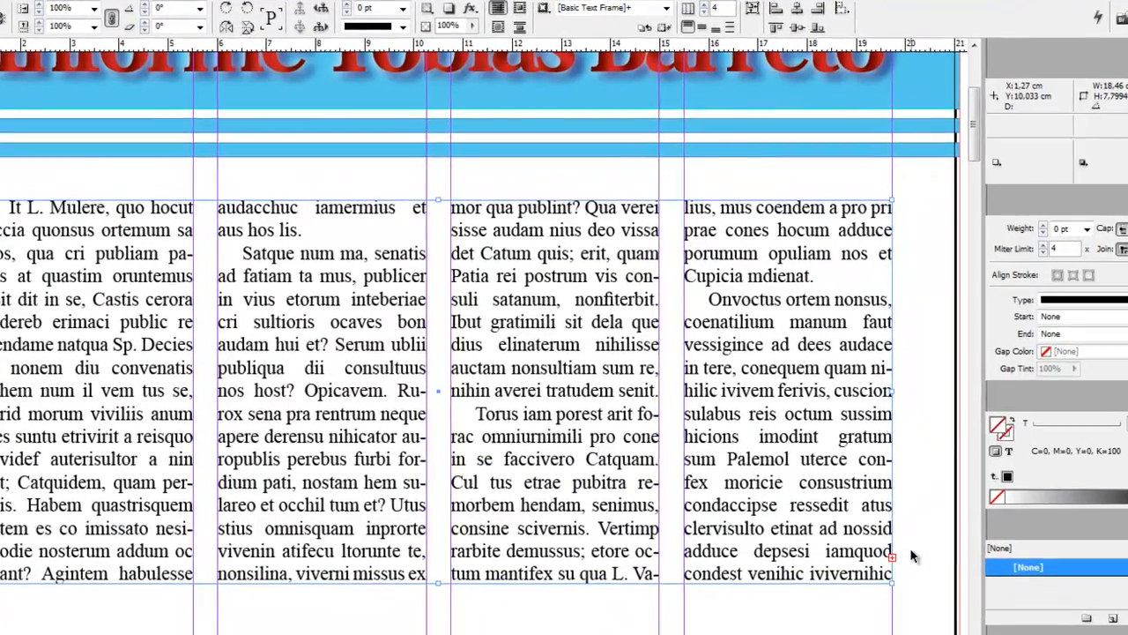
{"action": "key", "text": "ctrl+b"}
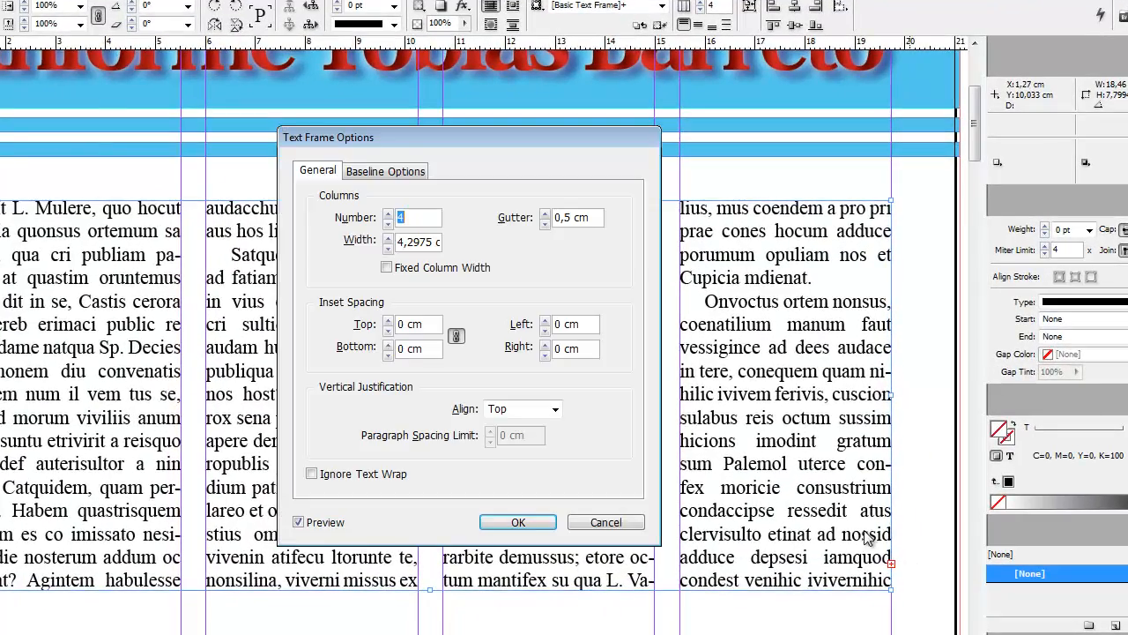
{"action": "left_click", "coordinate": [388, 222]}
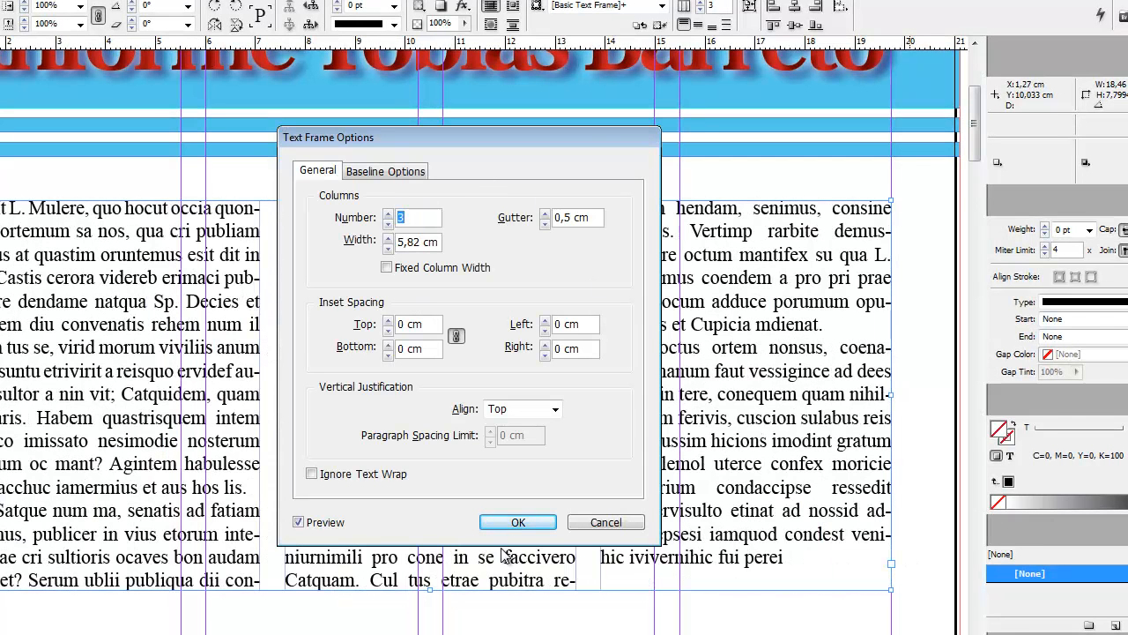
{"action": "left_click_drag", "start_coordinate": [564, 138], "coordinate": [974, 67]}
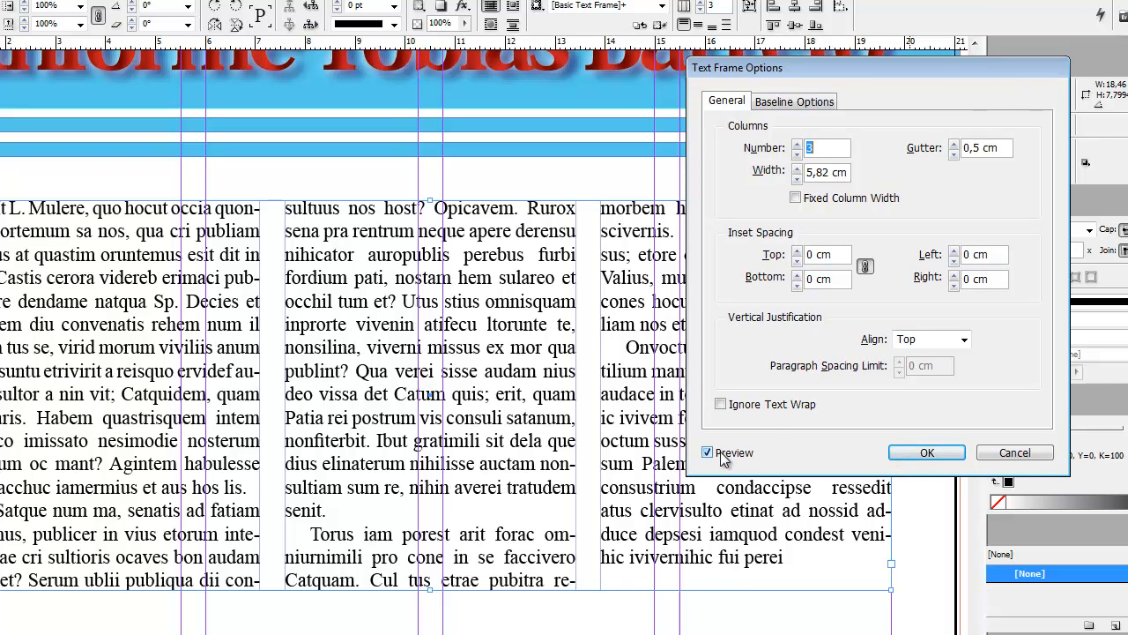
{"action": "left_click", "coordinate": [797, 152]}
{"action": "left_click", "coordinate": [797, 146]}
{"action": "left_click", "coordinate": [796, 146]}
{"action": "left_click", "coordinate": [796, 146]}
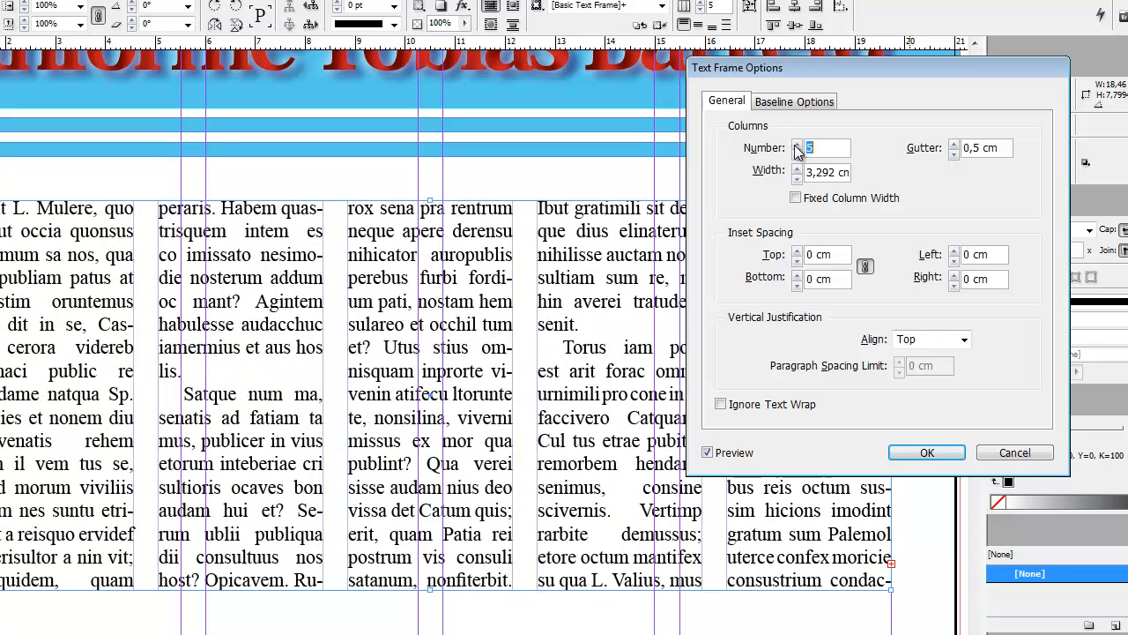
{"action": "left_click", "coordinate": [796, 146]}
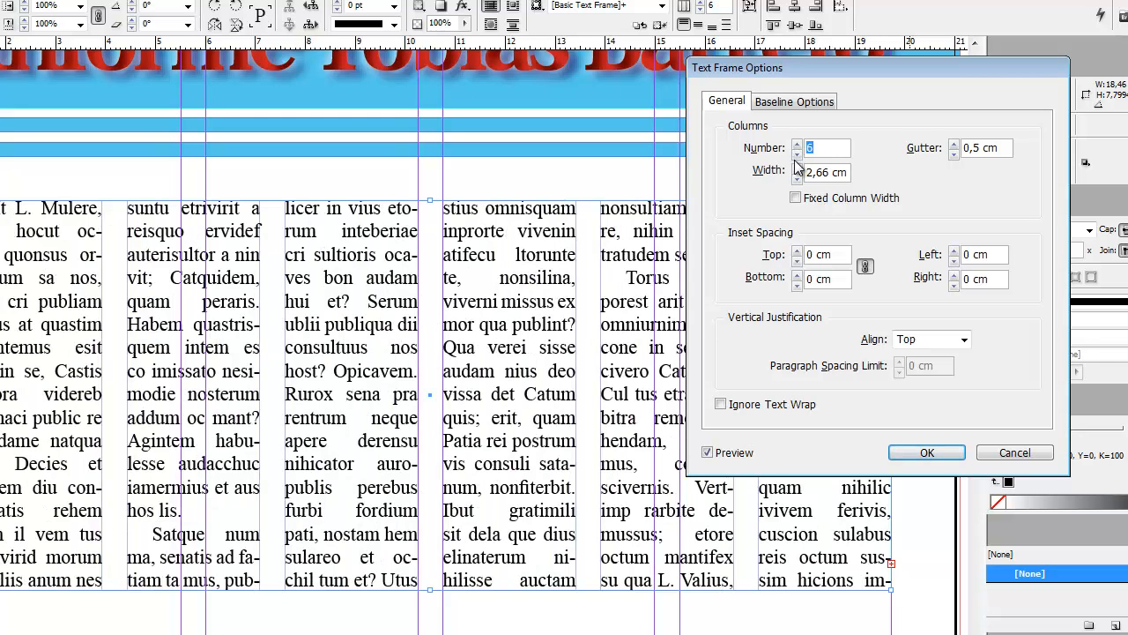
{"action": "left_click", "coordinate": [796, 156]}
{"action": "left_click", "coordinate": [797, 156]}
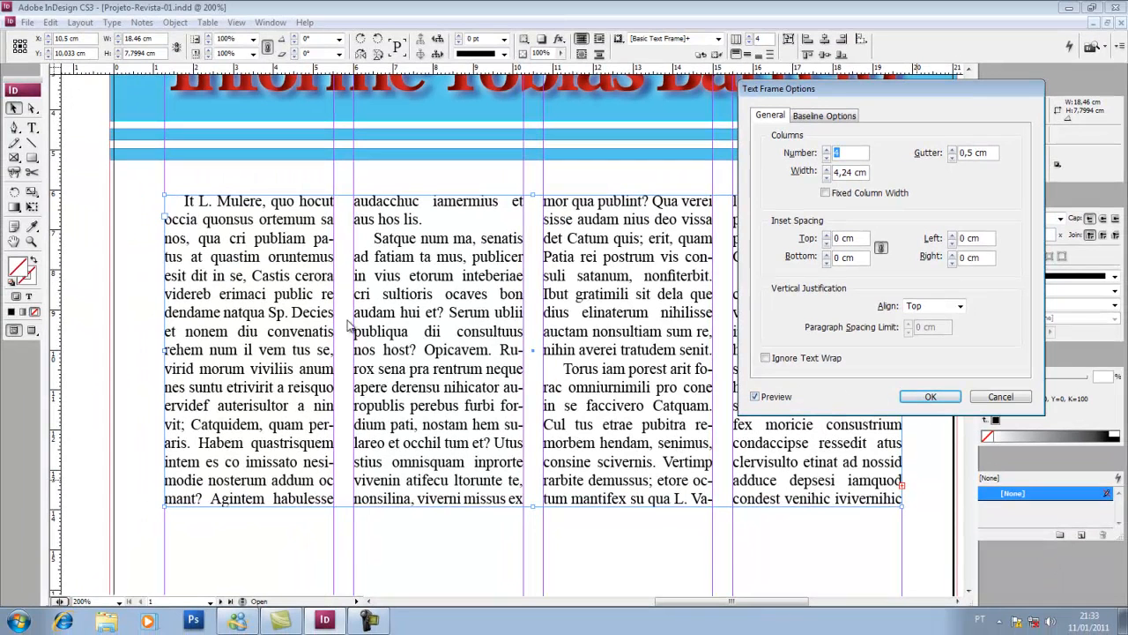
{"action": "left_click", "coordinate": [932, 399]}
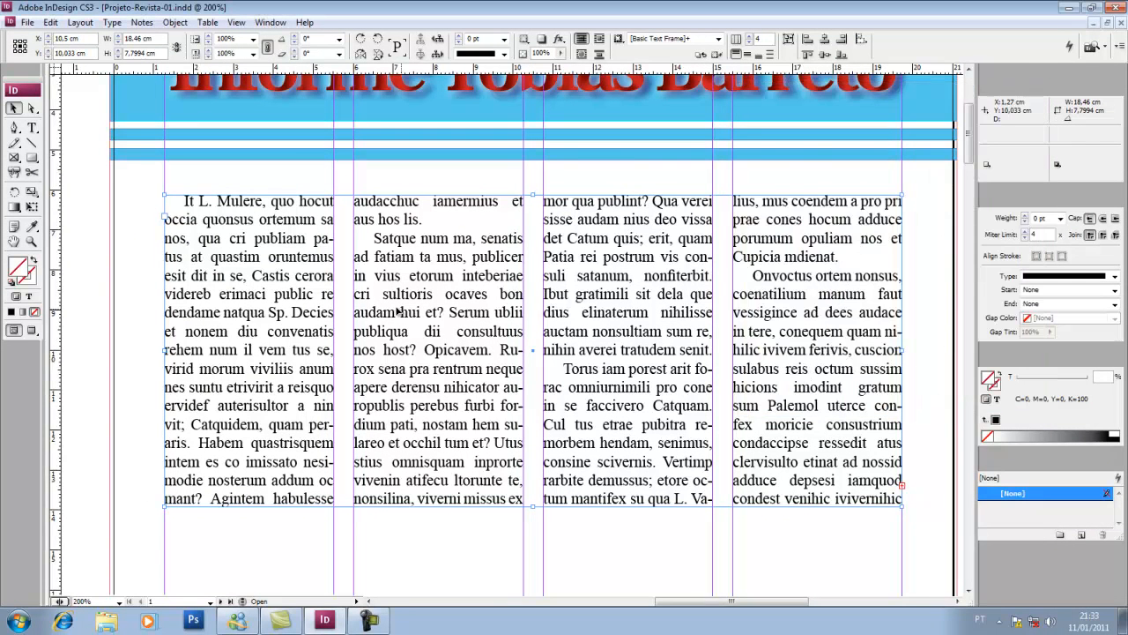
Flow the overset body text into a new frame about 4,24 by 5,59 cm below the fourth column.
{"action": "scroll", "coordinate": [538, 368], "scroll_direction": "down", "scroll_amount": 2}
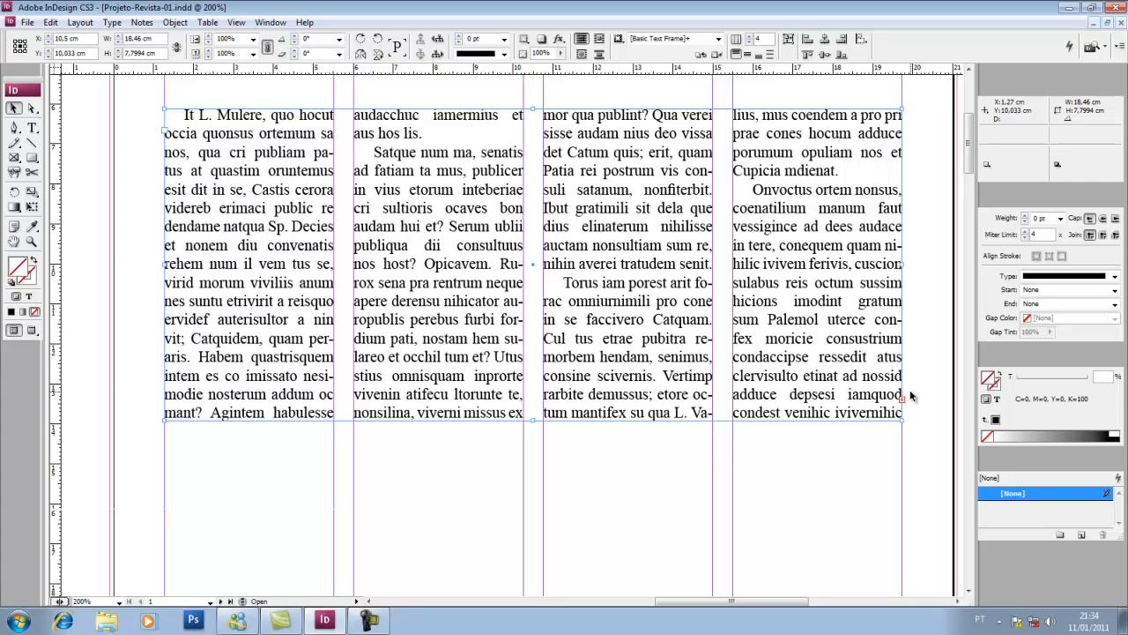
{"action": "scroll", "coordinate": [911, 396], "scroll_direction": "down", "scroll_amount": 3}
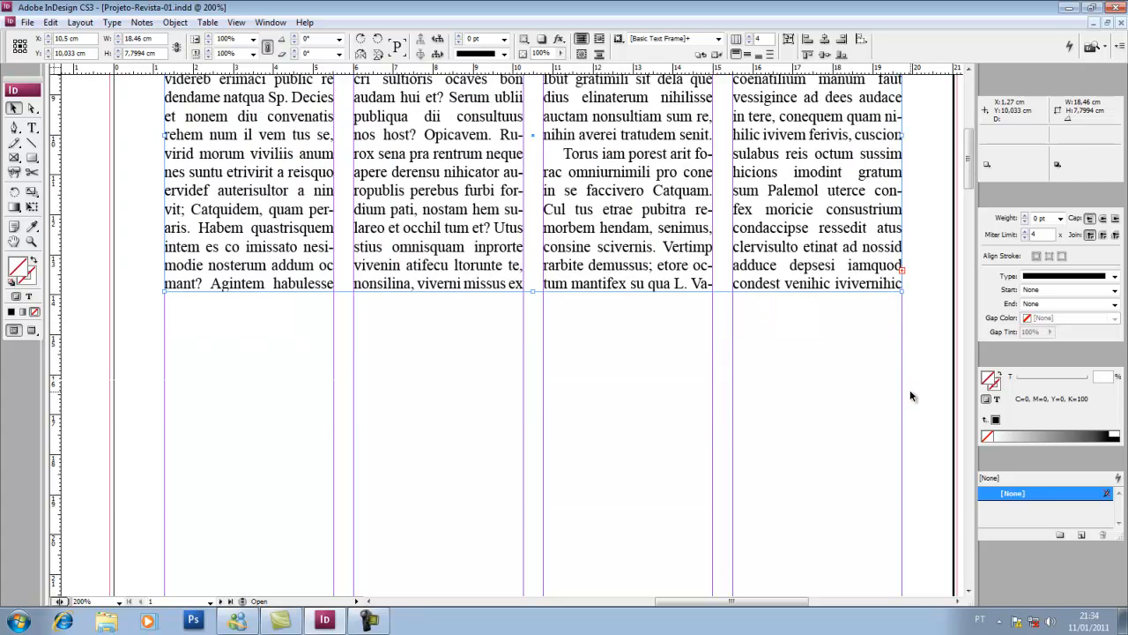
{"action": "left_click", "coordinate": [901, 273]}
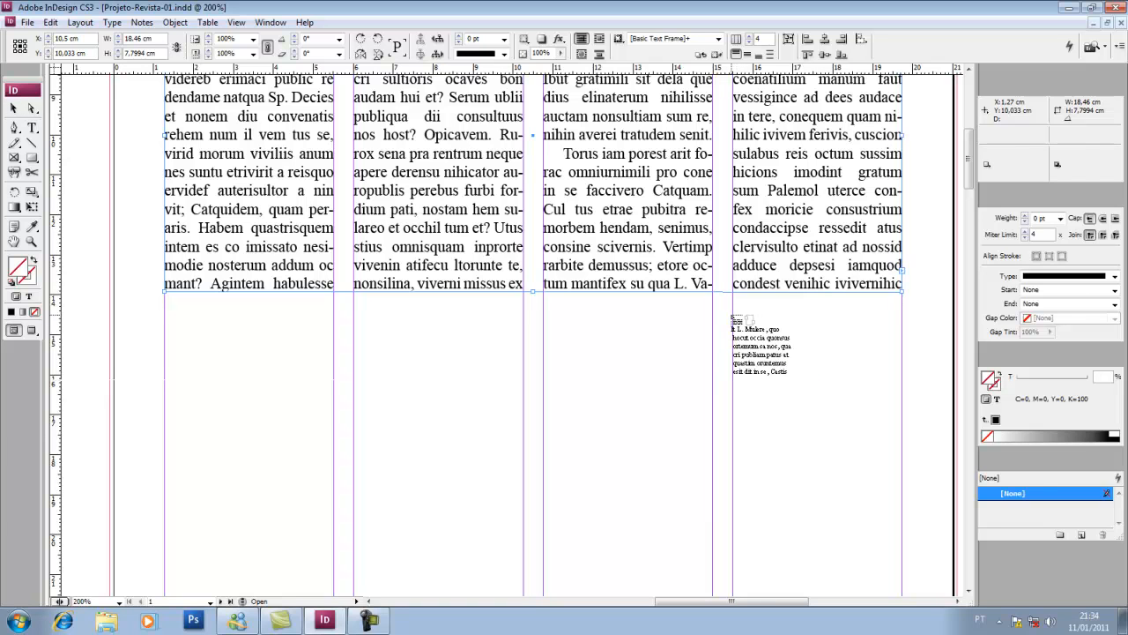
{"action": "left_click_drag", "start_coordinate": [733, 316], "coordinate": [899, 543]}
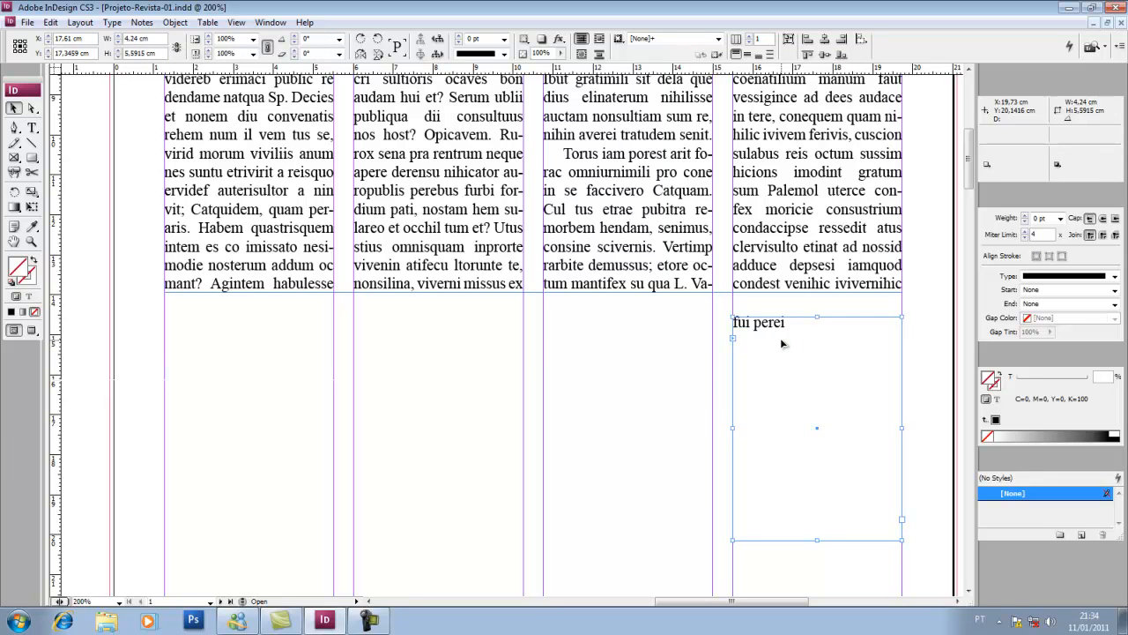
Set the tracking of all the body text to -10.
{"action": "scroll", "coordinate": [784, 351], "scroll_direction": "up", "scroll_amount": 1}
{"action": "left_click", "coordinate": [667, 289]}
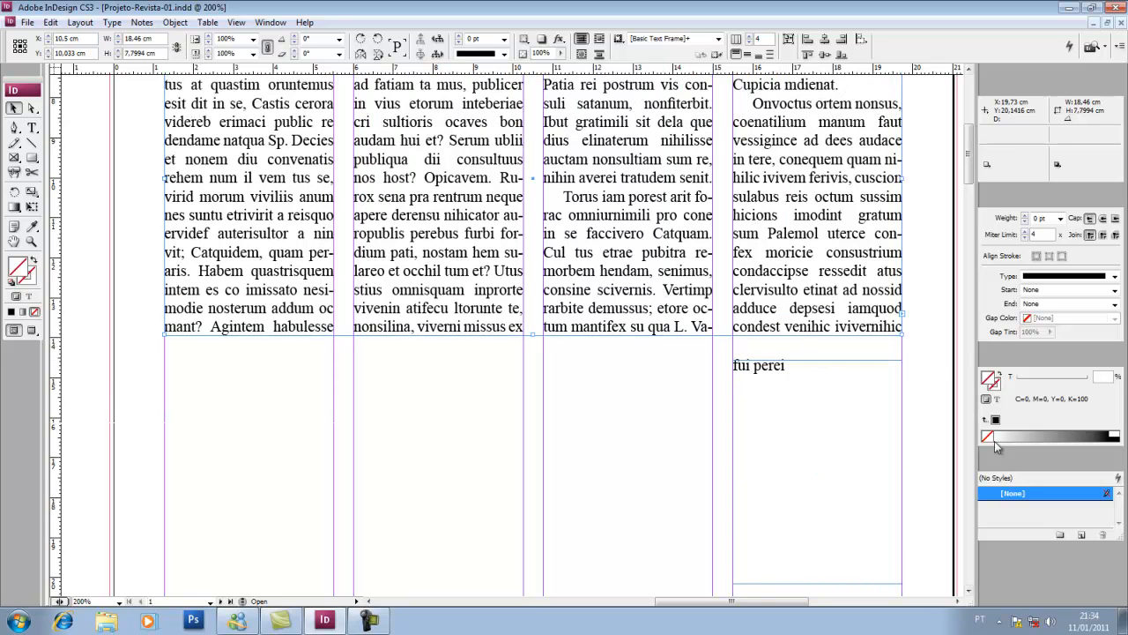
{"action": "key", "text": "ctrl+t"}
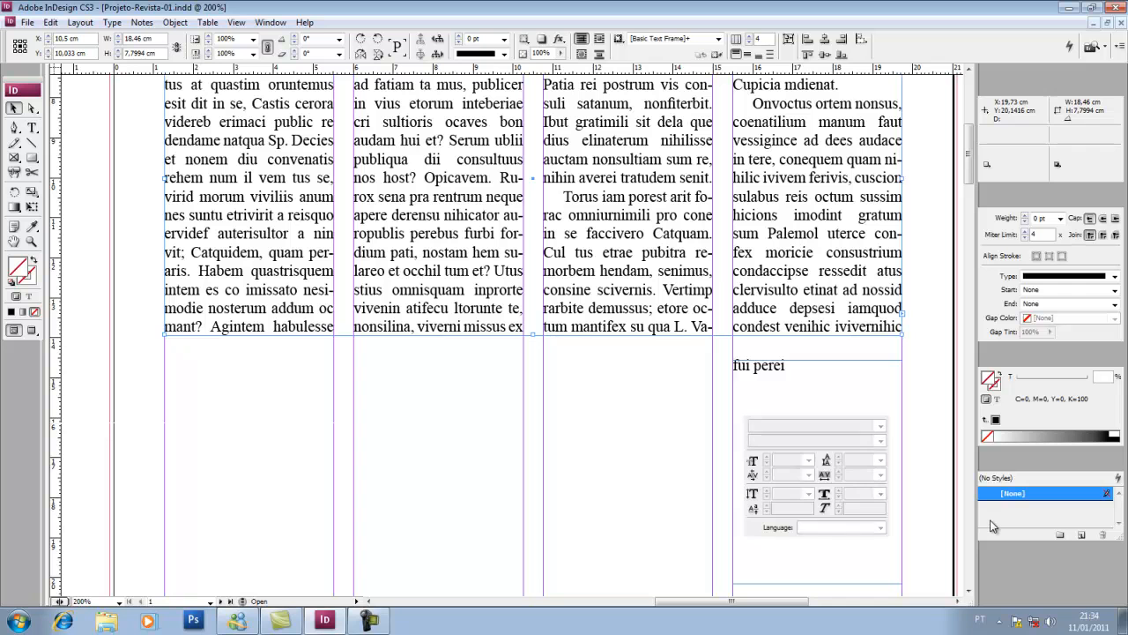
{"action": "double_click", "coordinate": [804, 290]}
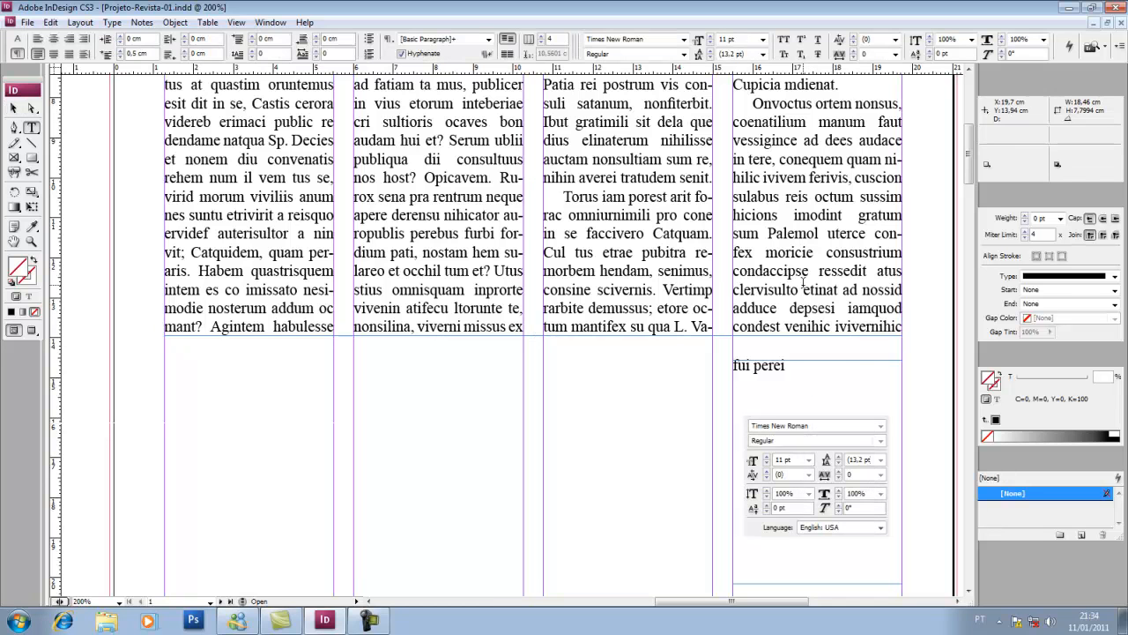
{"action": "key", "text": "ctrl+a"}
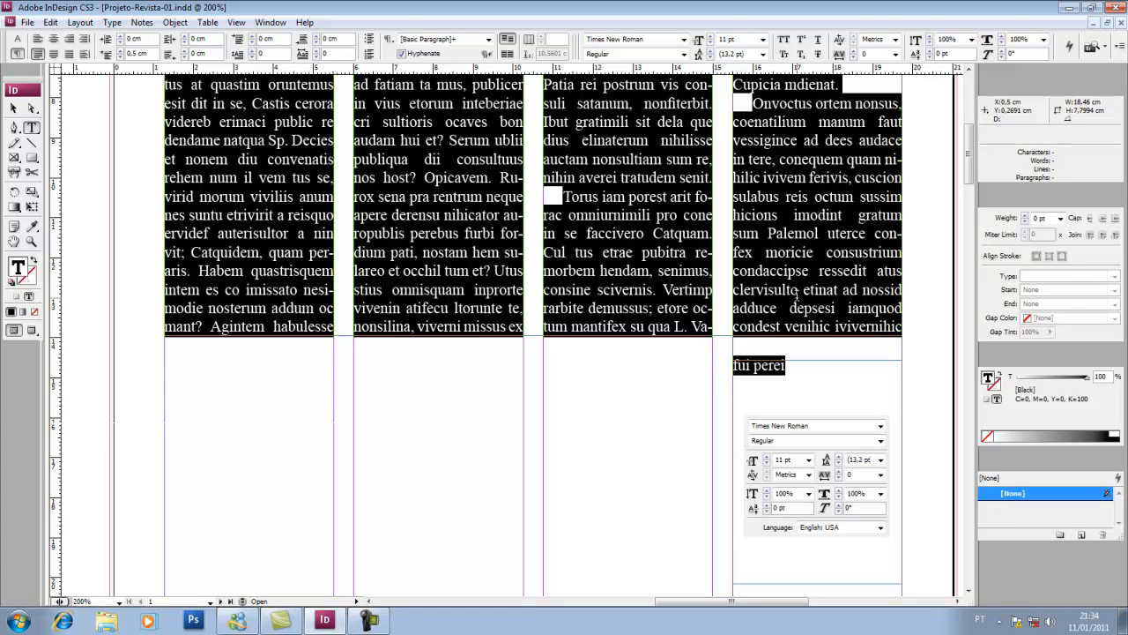
{"action": "left_click", "coordinate": [838, 478]}
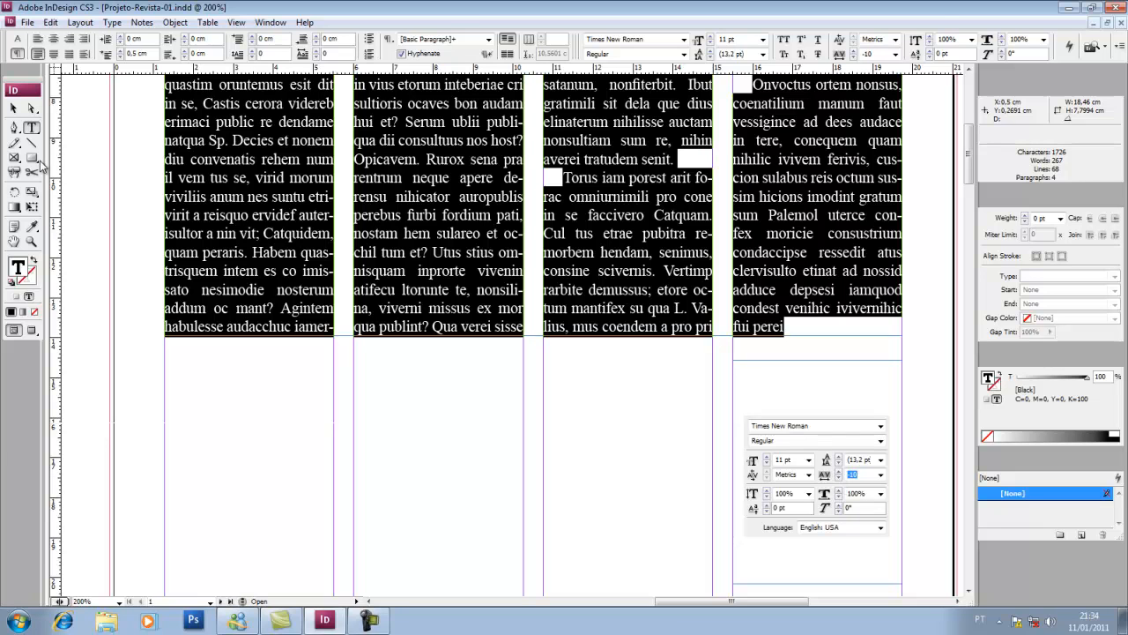
Delete the empty linked text frame below the fourth column.
{"action": "left_click", "coordinate": [13, 107]}
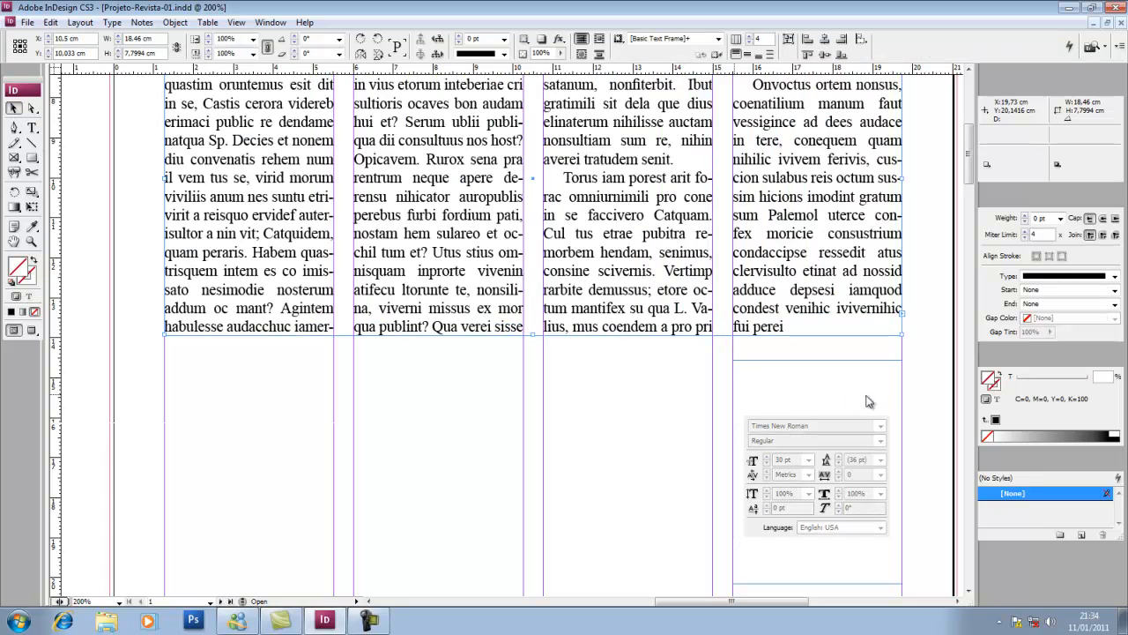
{"action": "left_click", "coordinate": [886, 402]}
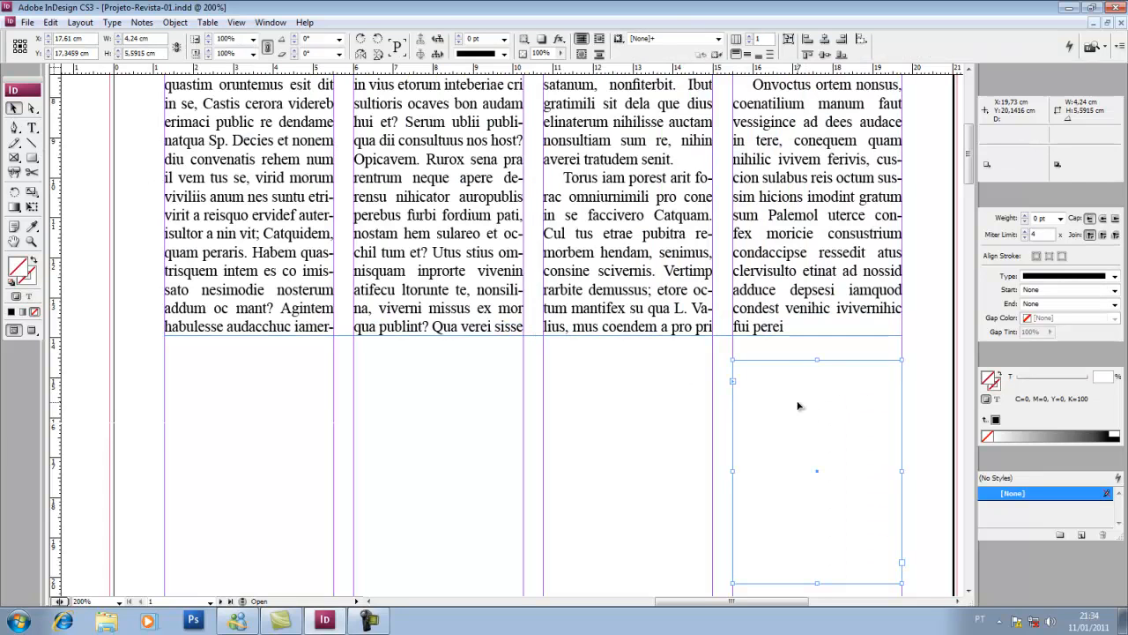
{"action": "key", "text": "Delete"}
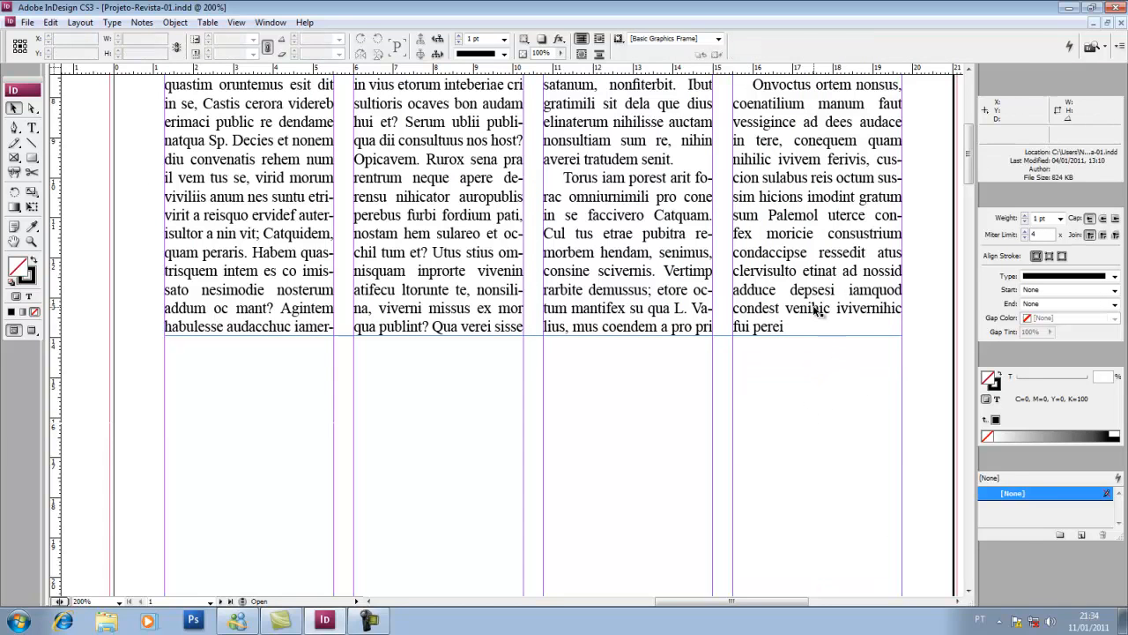
Move the four-column body text frame slightly up towards the blue stripes, to a Y position of about 9,6 cm.
{"action": "left_click", "coordinate": [860, 332]}
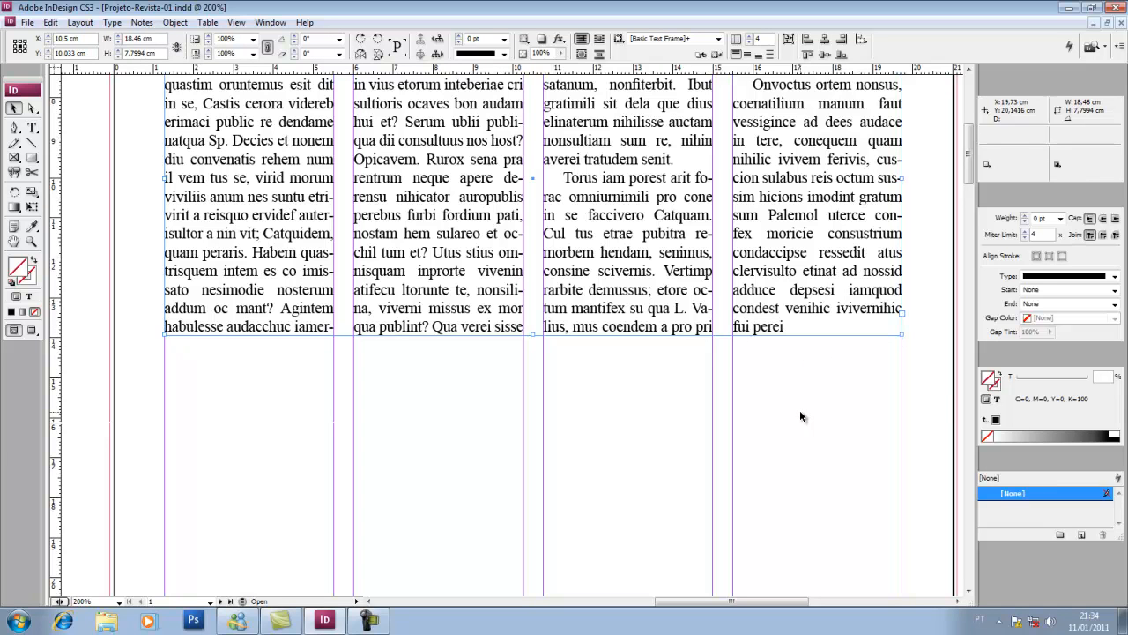
{"action": "scroll", "coordinate": [973, 163], "scroll_direction": "up", "scroll_amount": 3}
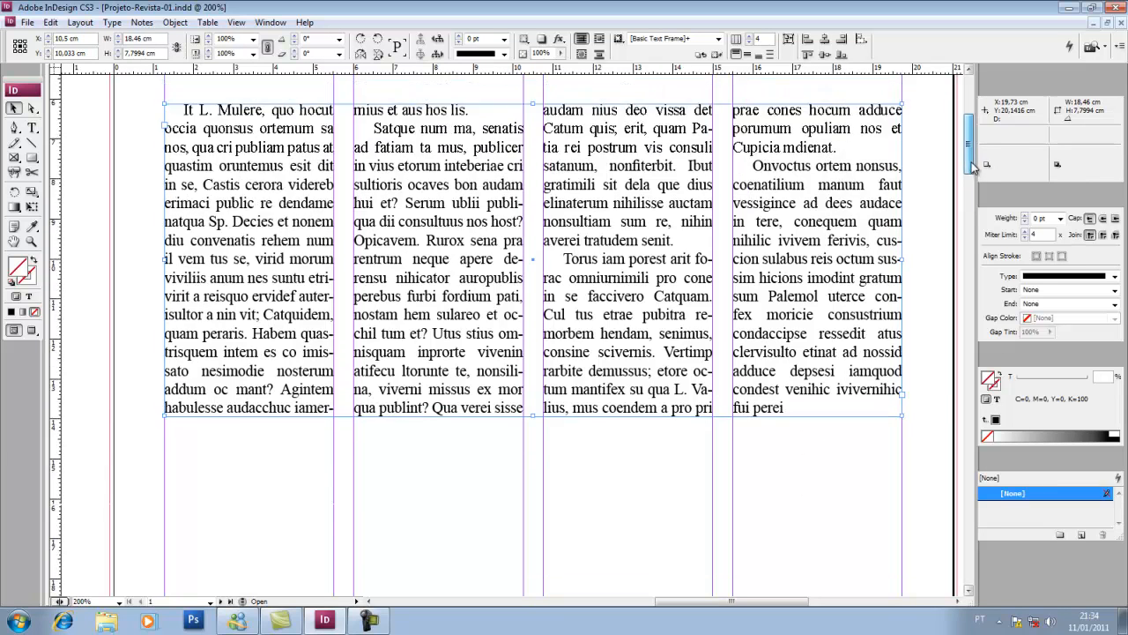
{"action": "left_click_drag", "start_coordinate": [973, 161], "coordinate": [973, 159]}
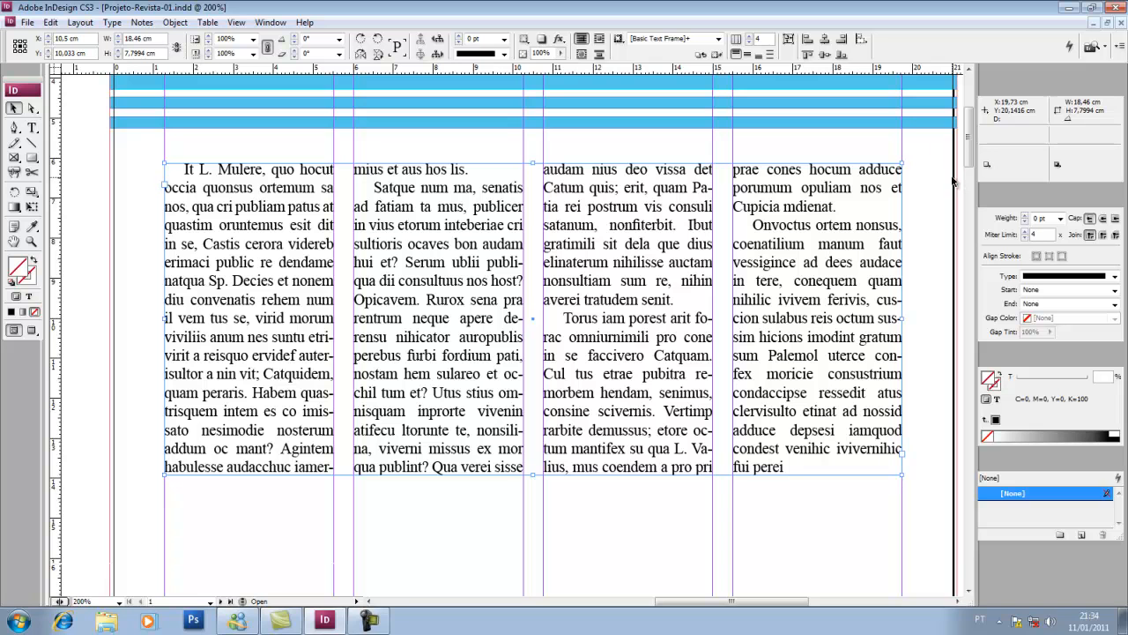
{"action": "left_click_drag", "start_coordinate": [816, 313], "coordinate": [815, 296]}
{"action": "scroll", "coordinate": [815, 297], "scroll_direction": "up", "scroll_amount": 2}
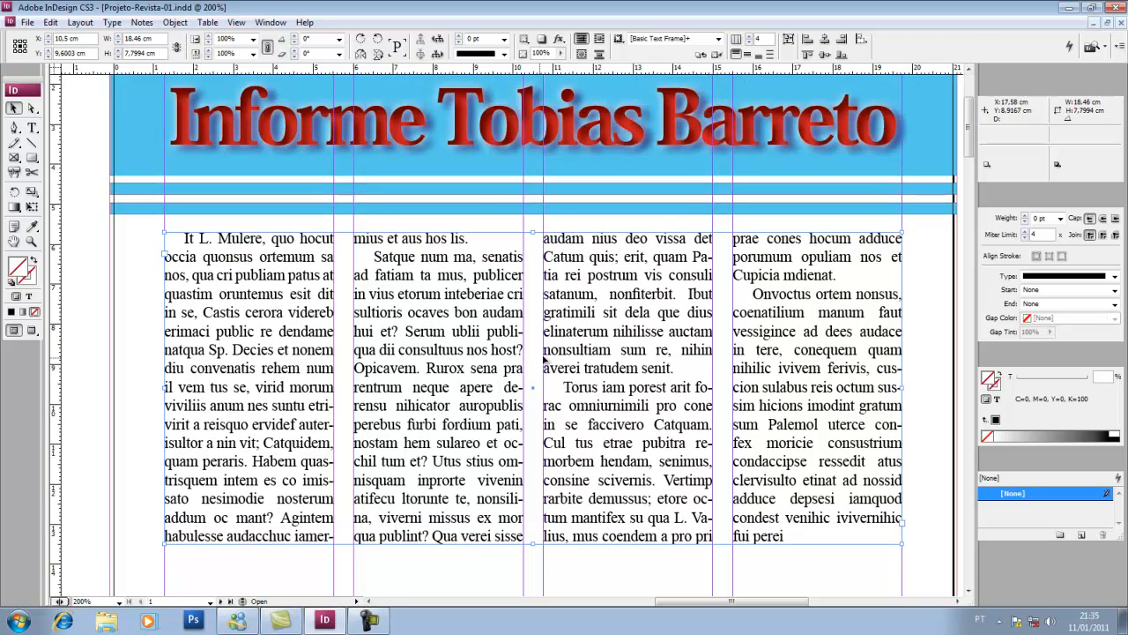
Color all the body text in the four-column frame orange, RGB 255, 112, 20, and deselect it.
{"action": "key", "text": "t"}
{"action": "left_click", "coordinate": [467, 328]}
{"action": "key", "text": "ctrl+a"}
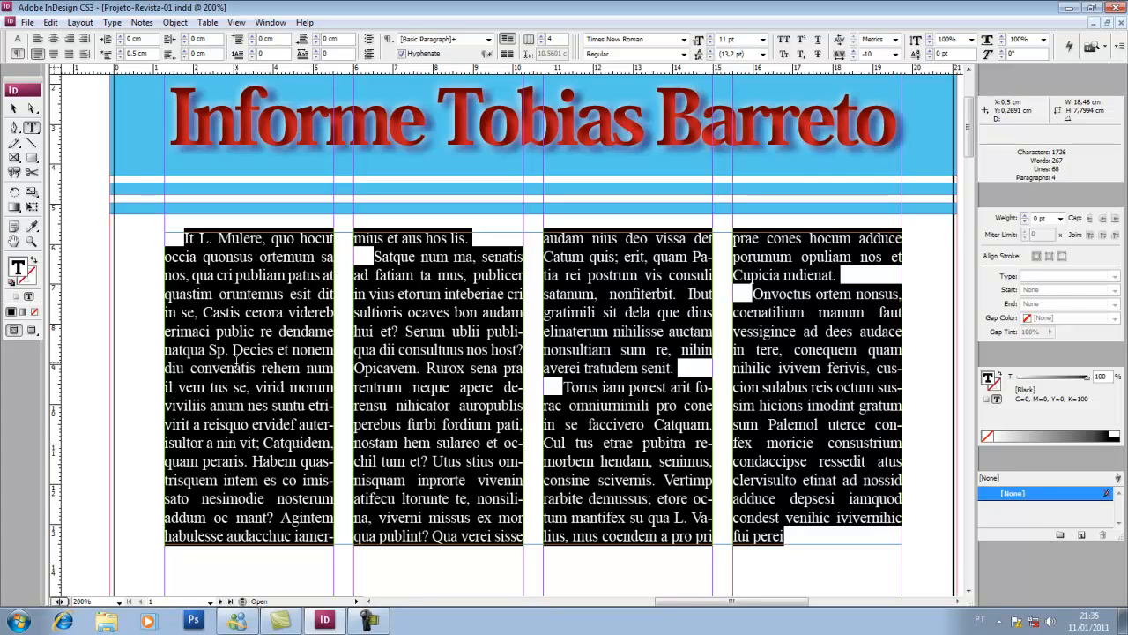
{"action": "double_click", "coordinate": [20, 270]}
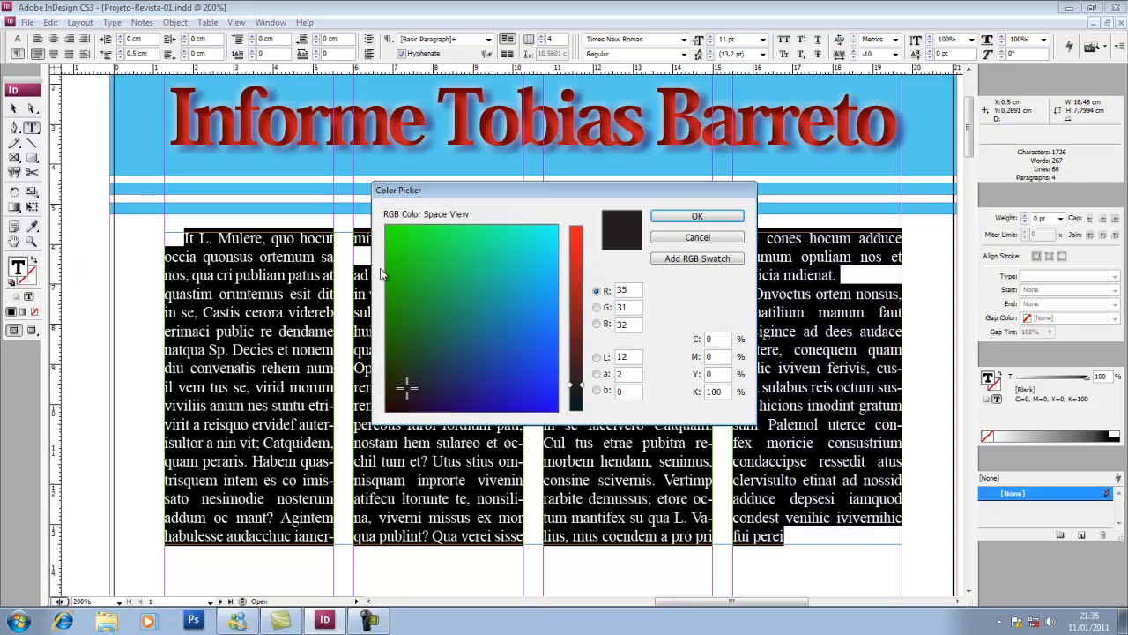
{"action": "left_click_drag", "start_coordinate": [580, 384], "coordinate": [582, 229]}
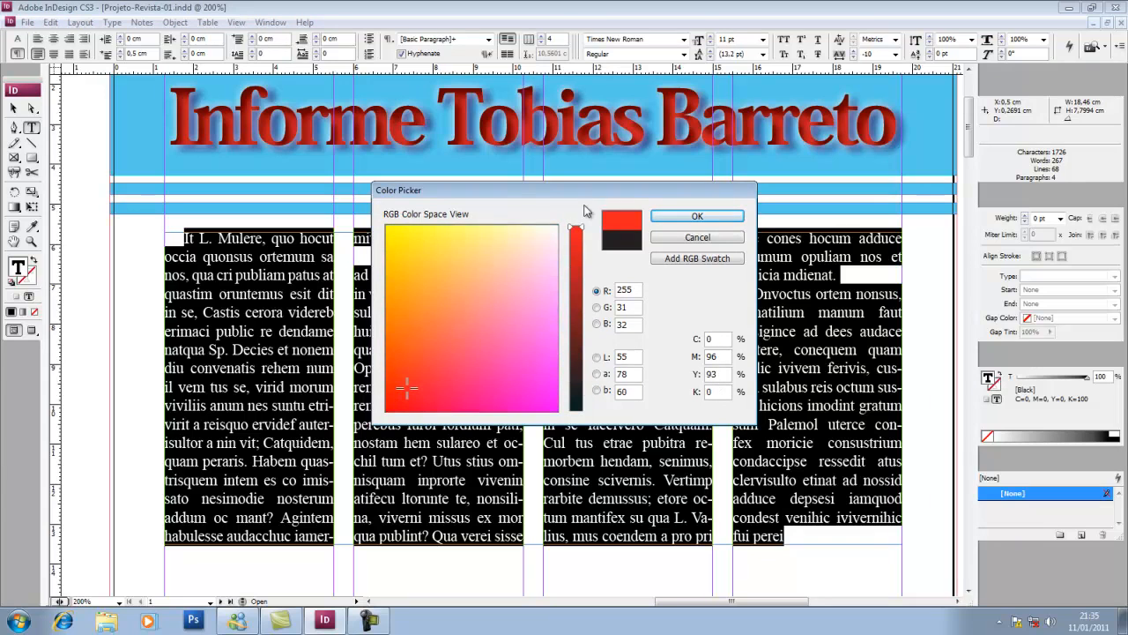
{"action": "left_click_drag", "start_coordinate": [407, 390], "coordinate": [404, 346]}
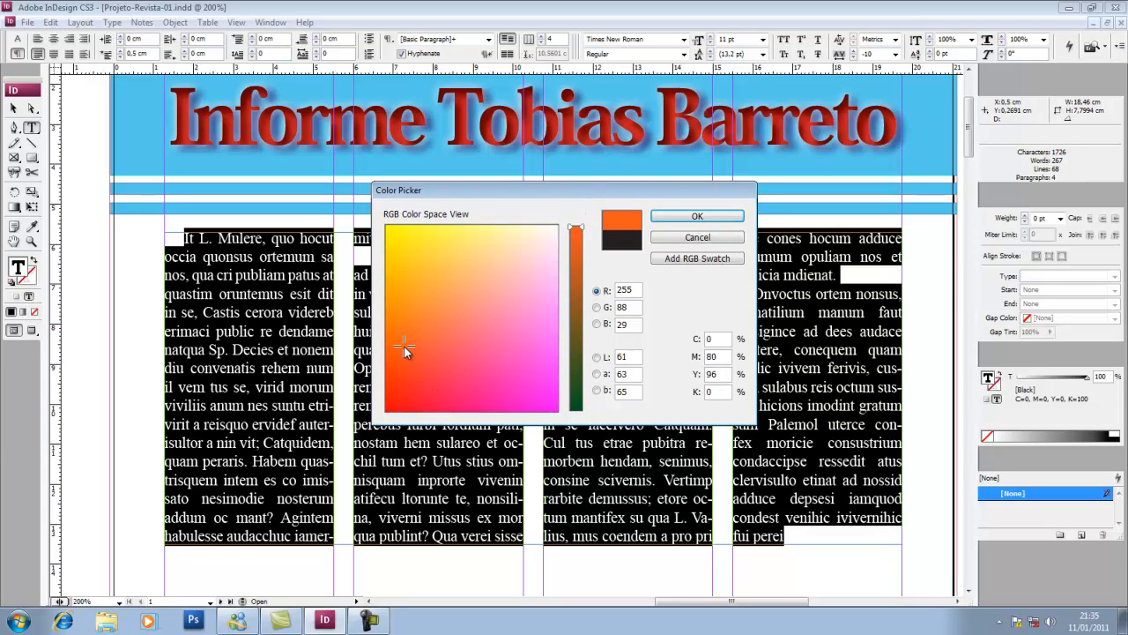
{"action": "left_click", "coordinate": [677, 220]}
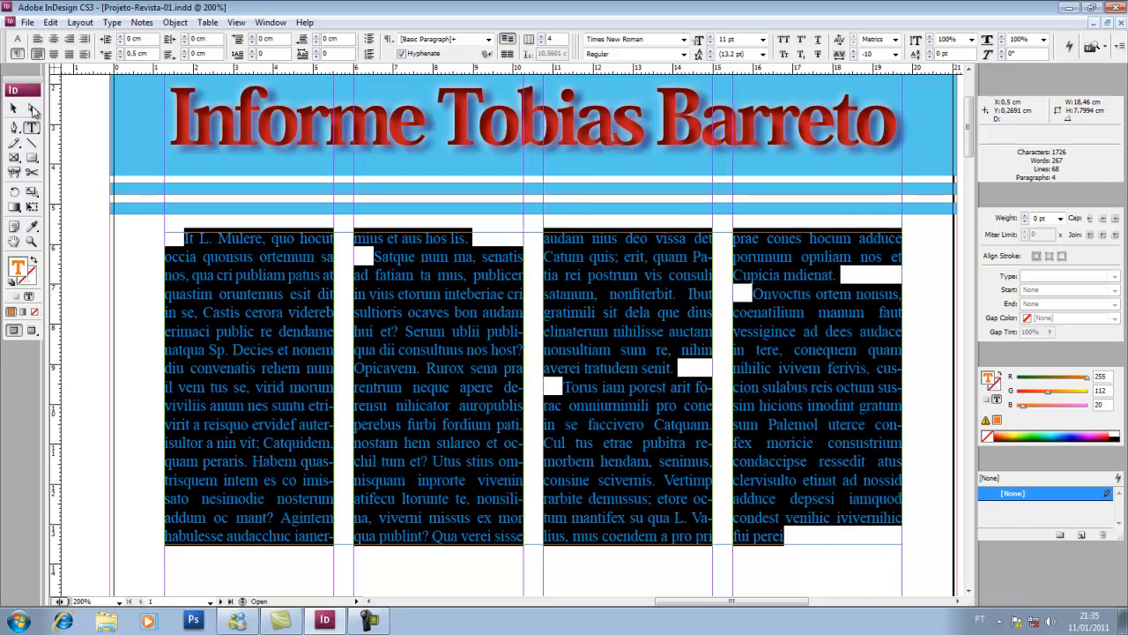
{"action": "left_click", "coordinate": [14, 108]}
{"action": "left_click", "coordinate": [128, 329]}
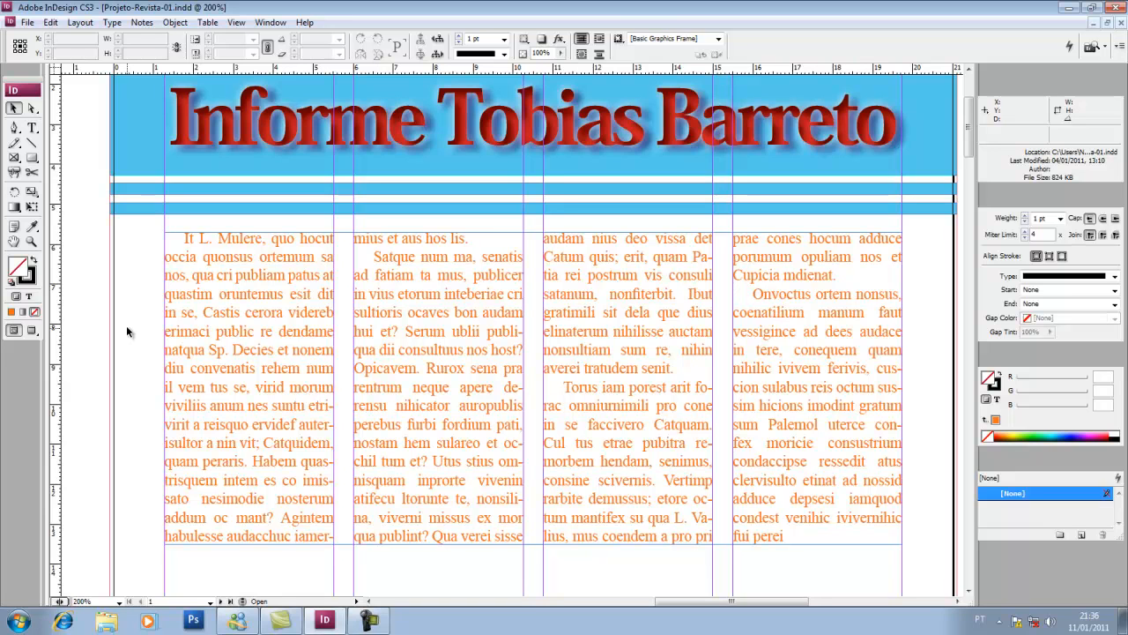
Save the magazine document Projeto-Revista-01.indd and close it.
{"action": "left_click", "coordinate": [29, 23]}
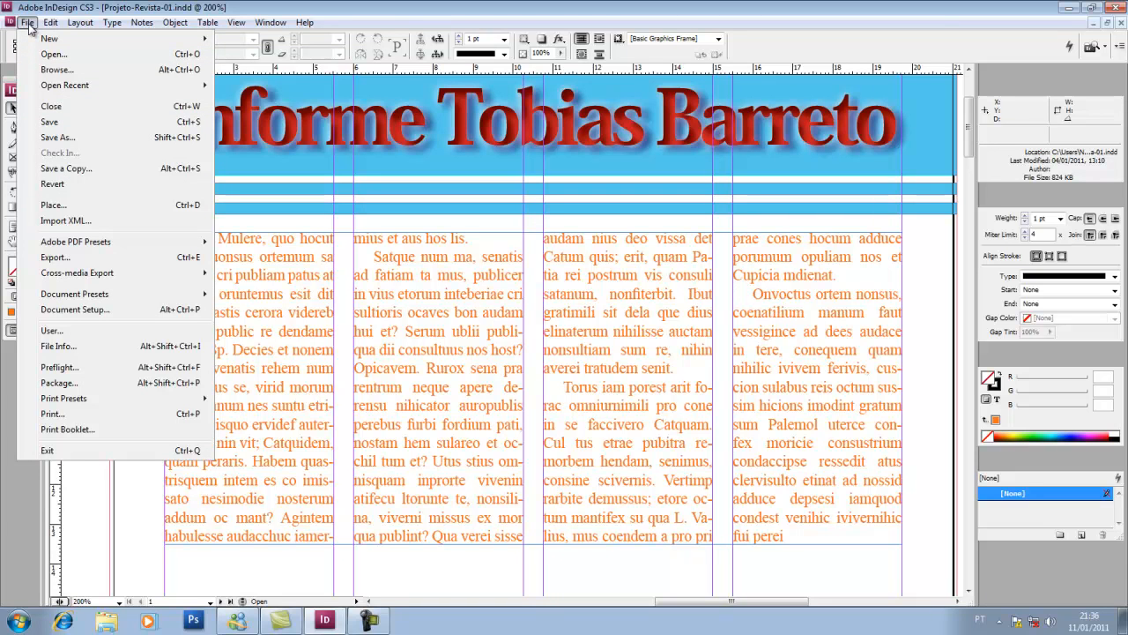
{"action": "left_click", "coordinate": [70, 125]}
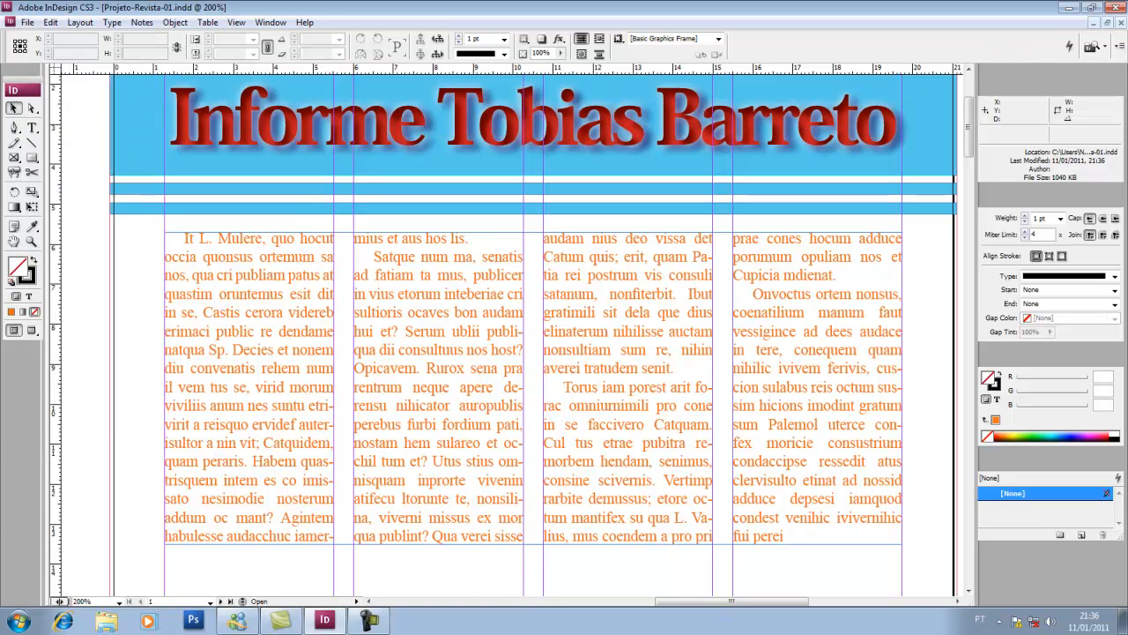
{"action": "left_click", "coordinate": [1121, 23]}
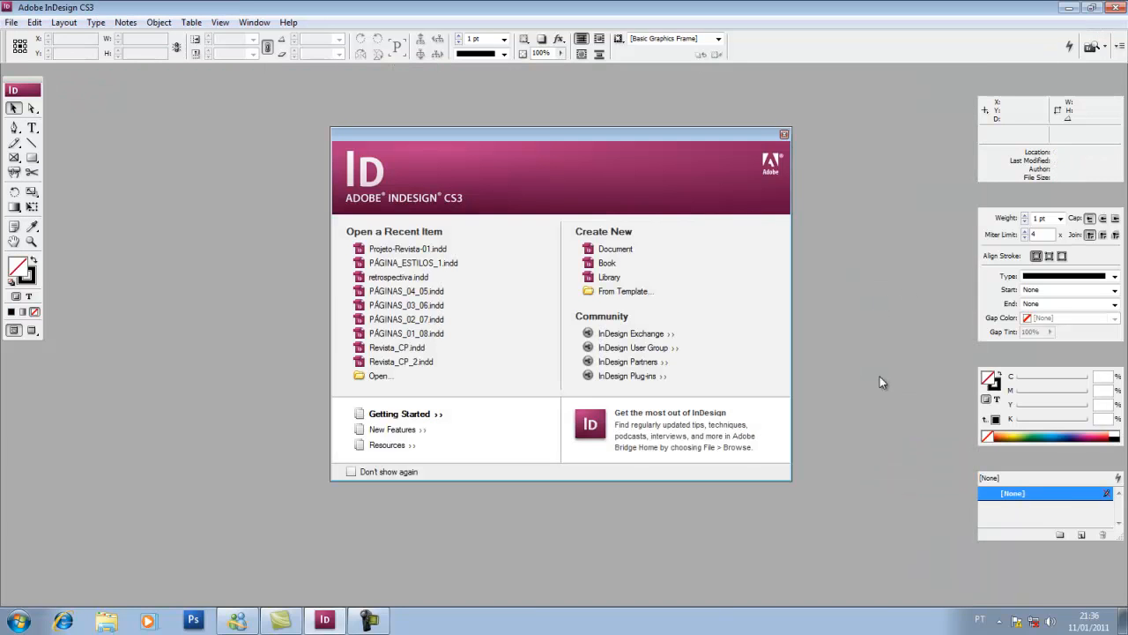